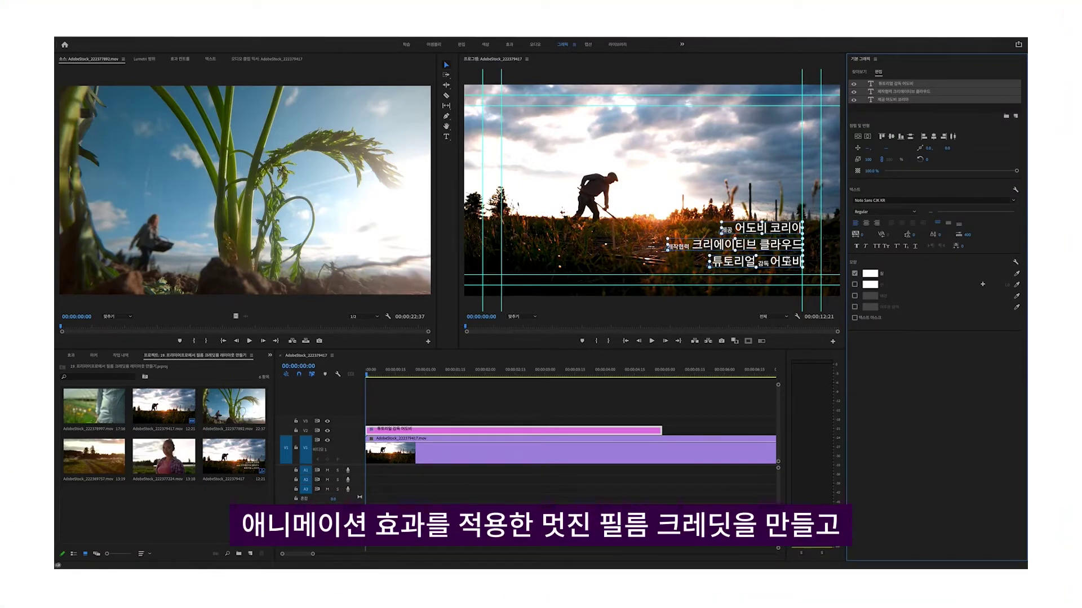
Step: Nudge the three Korean credit lines a few pixels lower over the farmer footage
{"action": "left_click_drag", "start_coordinate": [789, 254], "coordinate": [790, 259]}
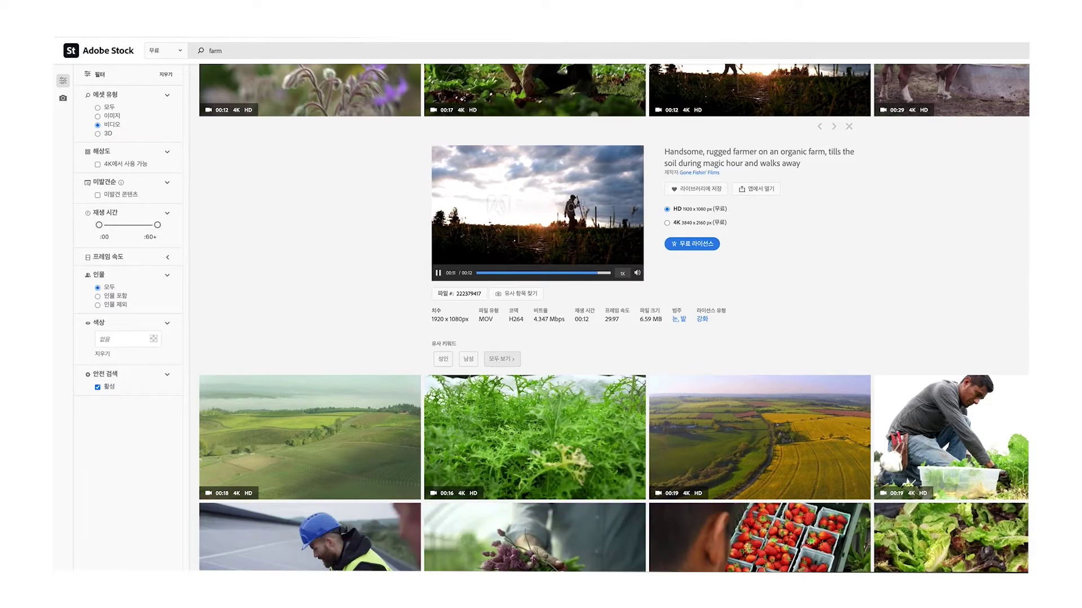
{"action": "scroll", "coordinate": [613, 318], "scroll_direction": "down", "scroll_amount": 4}
{"action": "scroll", "coordinate": [614, 318], "scroll_direction": "down", "scroll_amount": 5}
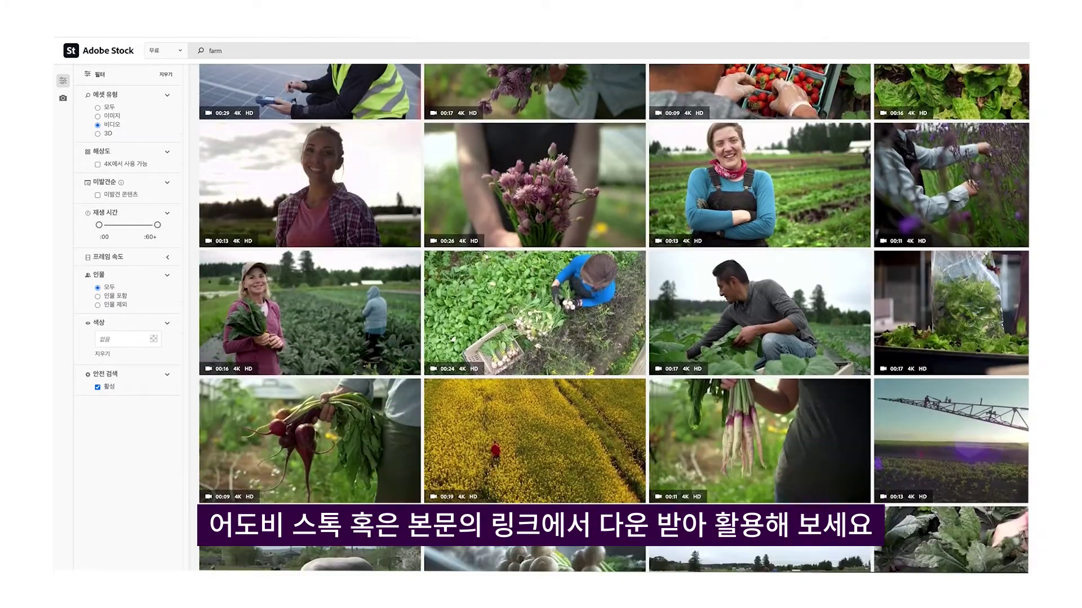
{"action": "scroll", "coordinate": [613, 318], "scroll_direction": "up", "scroll_amount": 6}
{"action": "scroll", "coordinate": [850, 414], "scroll_direction": "up", "scroll_amount": 5}
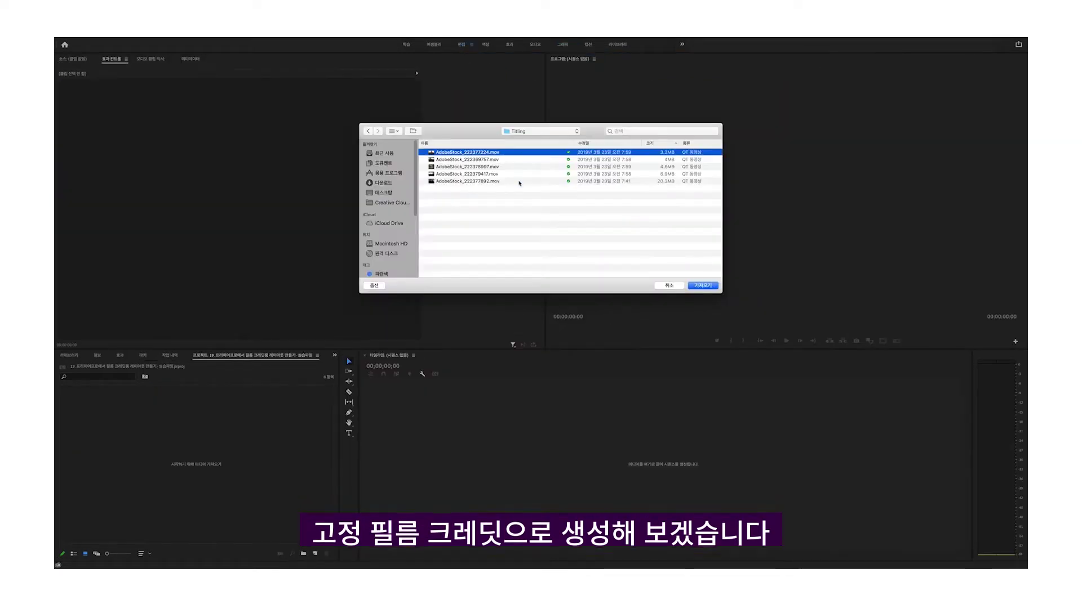
Step: Import the five .mov stock clips and make a sequence from AdobeStock_222379417
{"action": "left_click", "coordinate": [507, 181], "text": "shift"}
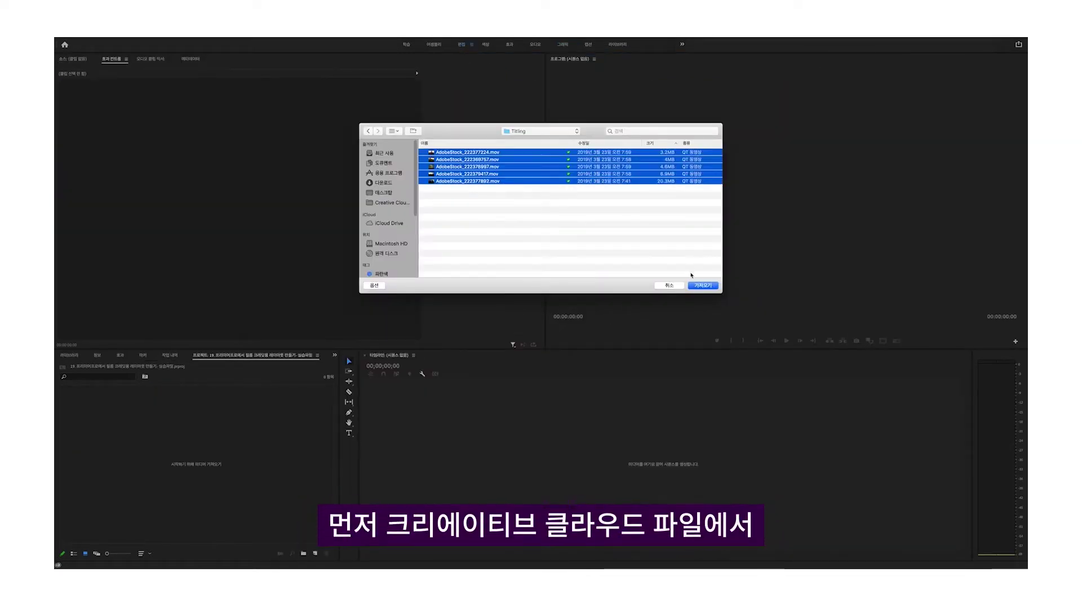
{"action": "left_click", "coordinate": [703, 286]}
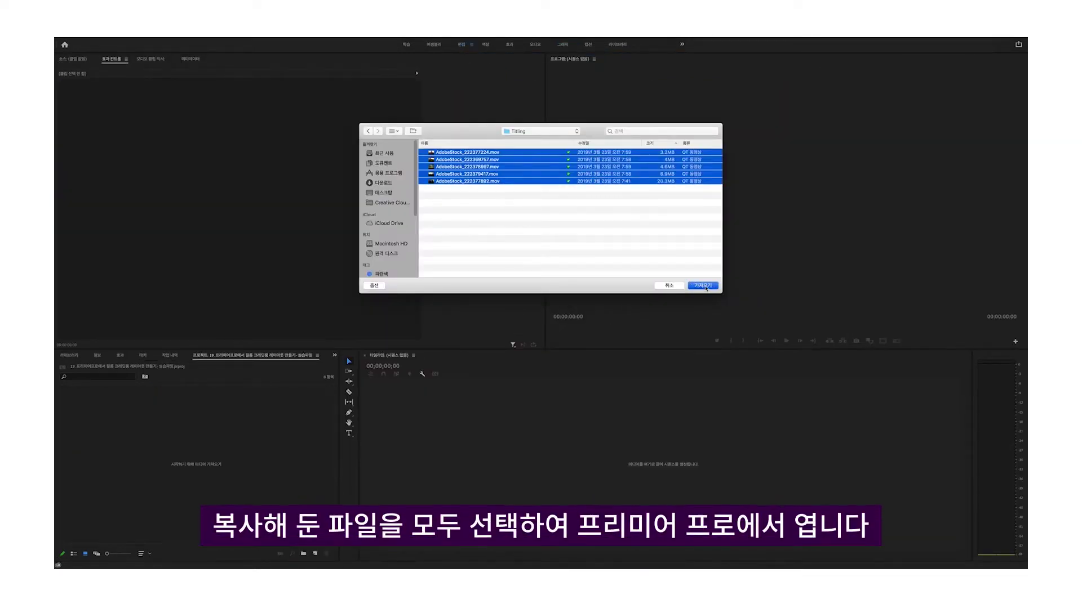
{"action": "left_click_drag", "start_coordinate": [171, 417], "coordinate": [375, 491]}
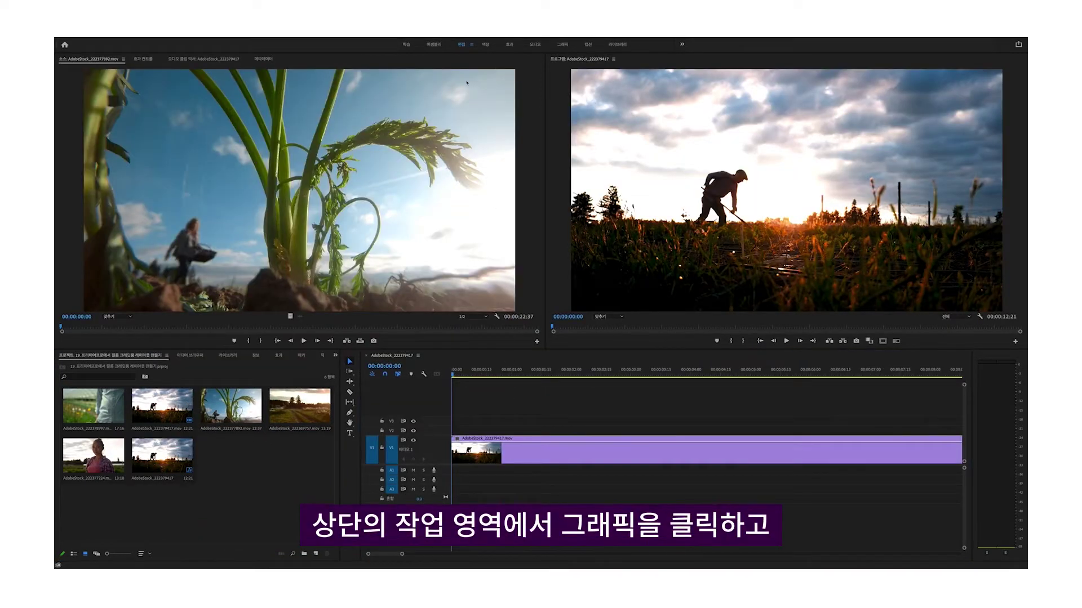
Step: Use the Graphics workspace, show Safe Margins guides, and enable snapping in the Program Monitor
{"action": "left_click", "coordinate": [562, 45]}
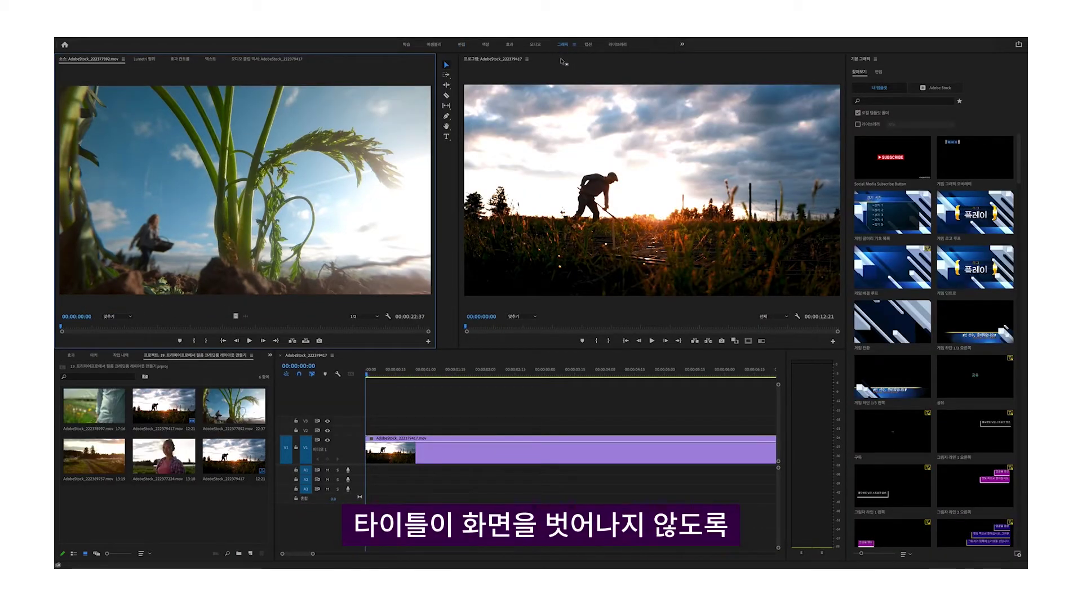
{"action": "left_click", "coordinate": [499, 77]}
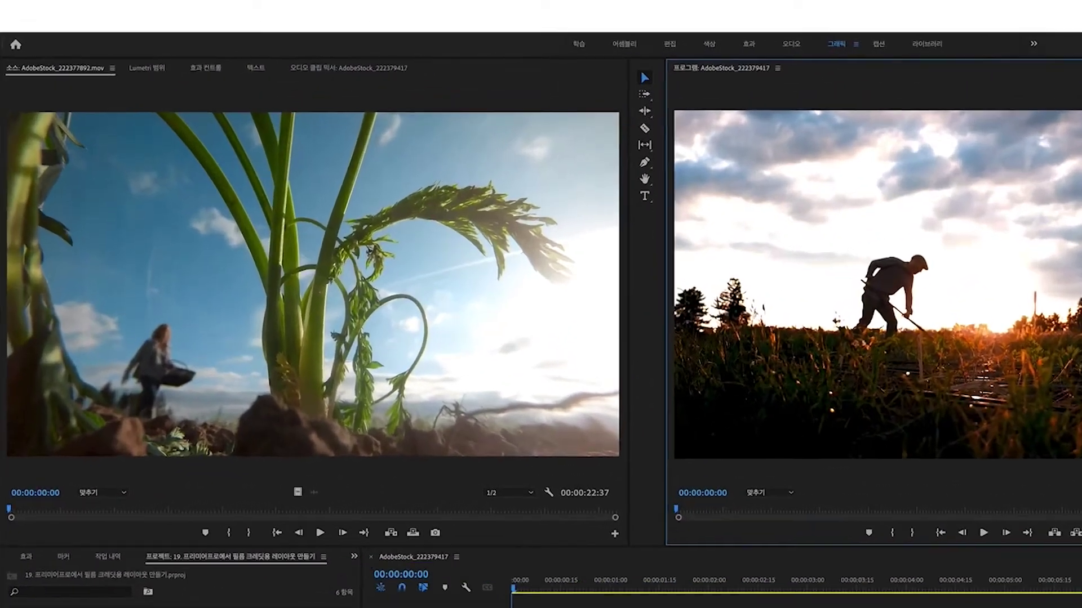
{"action": "left_click", "coordinate": [221, 33]}
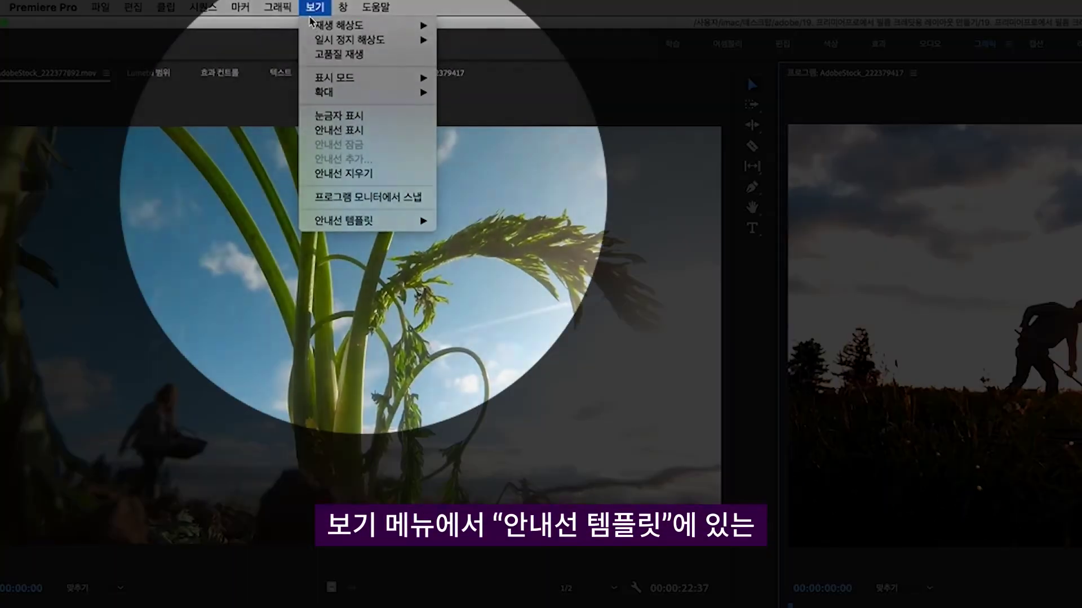
{"action": "mouse_move", "coordinate": [394, 221]}
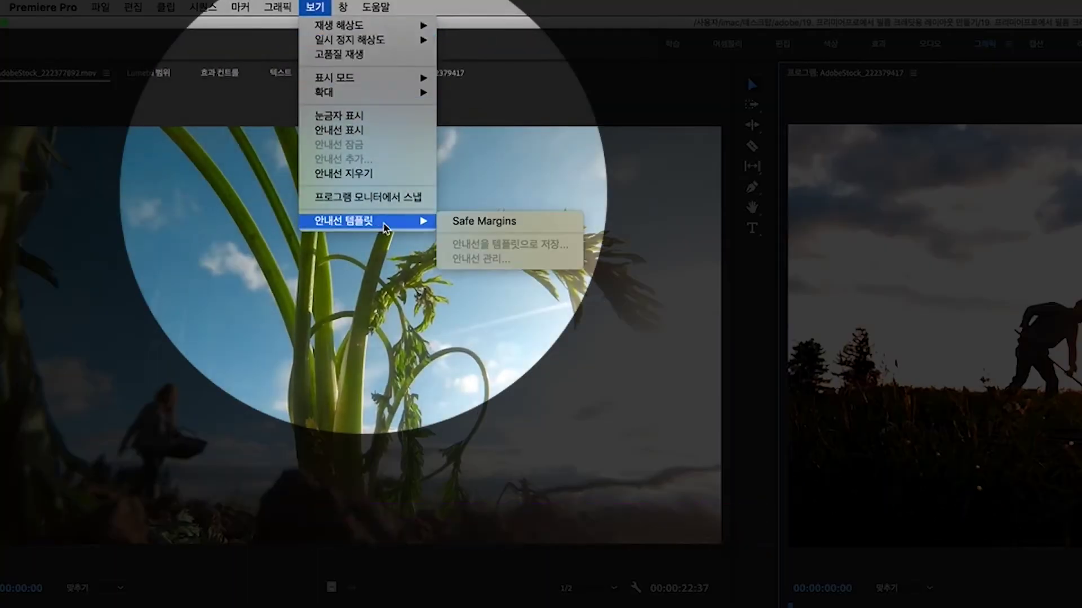
{"action": "left_click", "coordinate": [545, 225]}
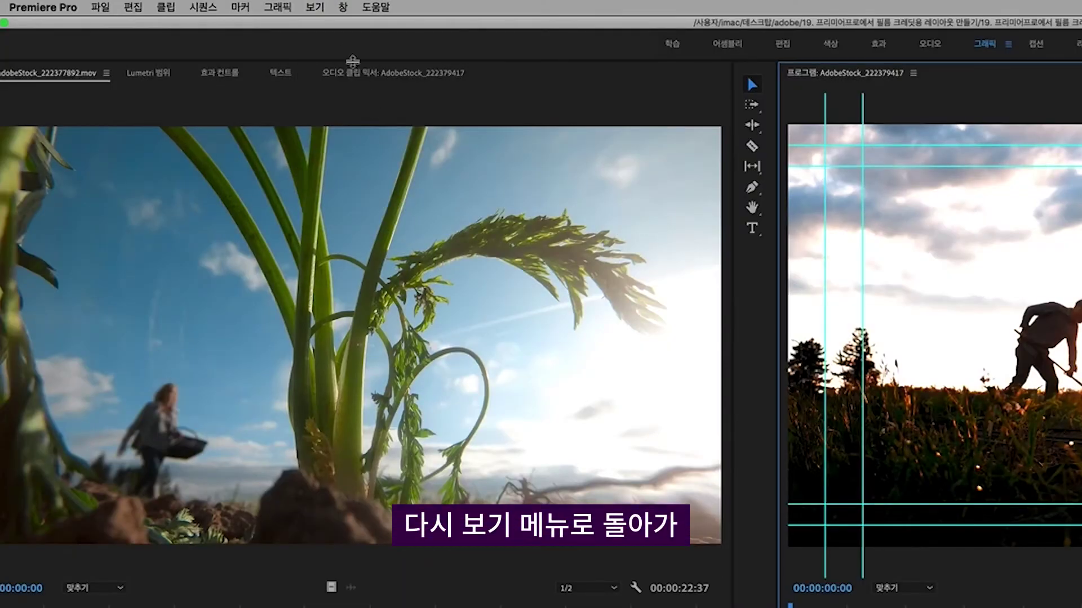
{"action": "left_click", "coordinate": [315, 7]}
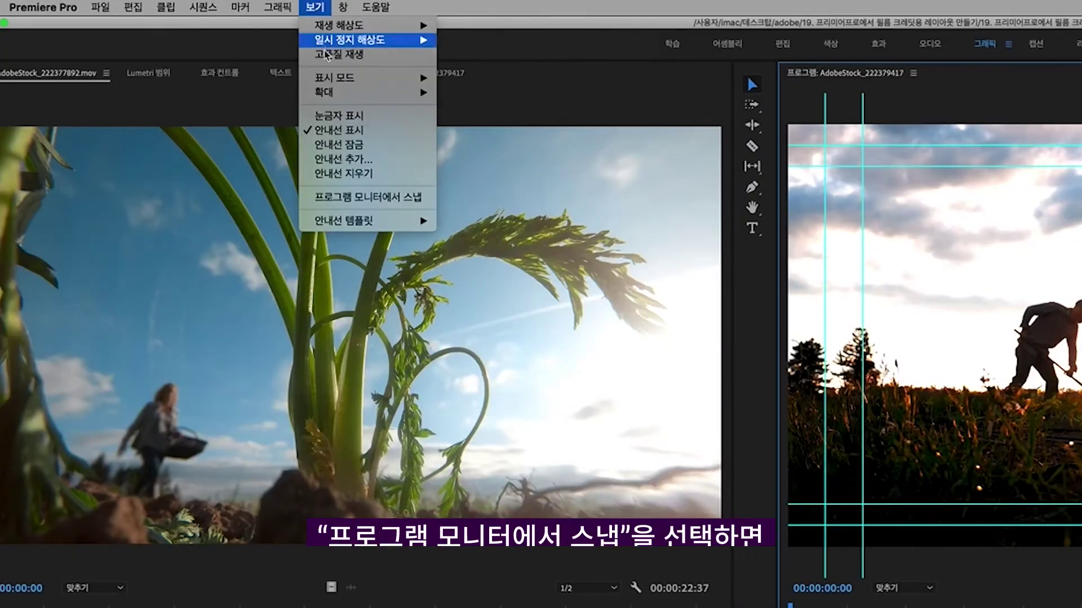
{"action": "left_click", "coordinate": [391, 198]}
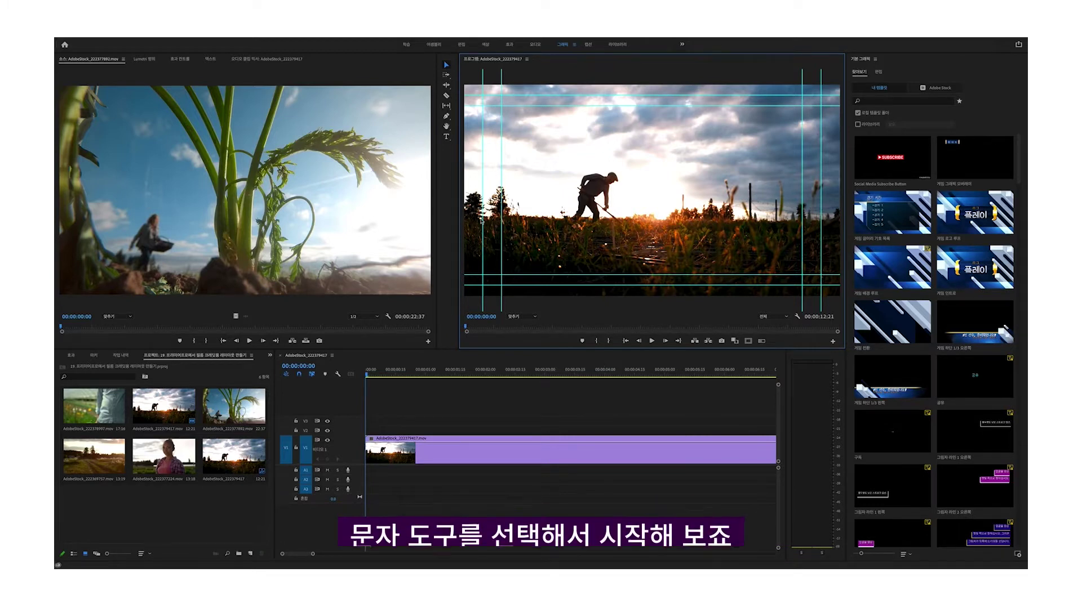
Step: Add the text 제공 어도비 코리아 over the video and position it just below the sun
{"action": "left_click", "coordinate": [446, 137]}
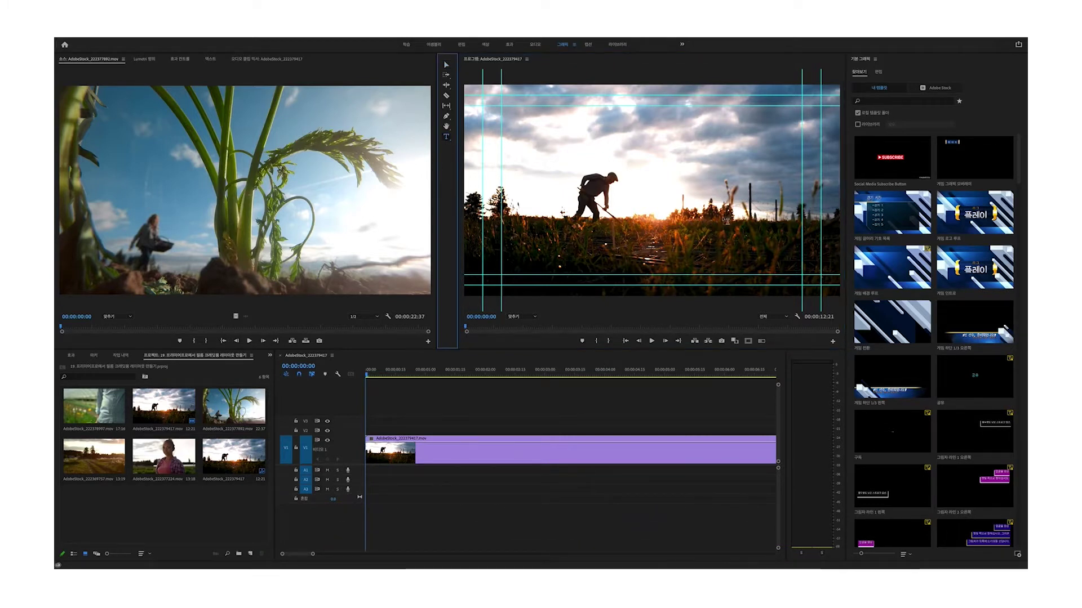
{"action": "left_click", "coordinate": [691, 218]}
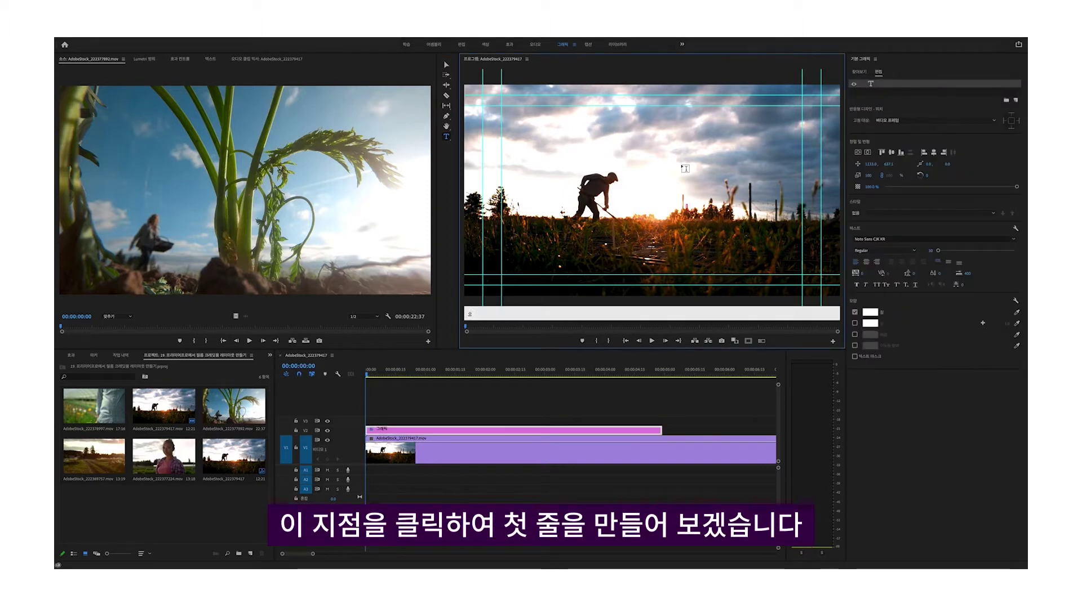
{"action": "type", "text": "이렇게"}
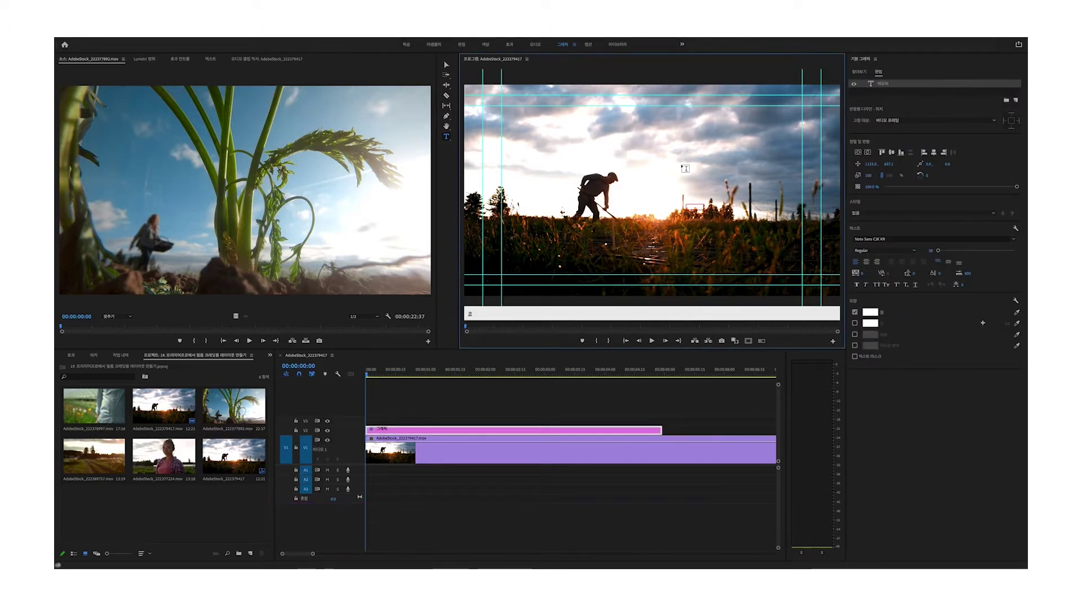
{"action": "type", "text": "리아"}
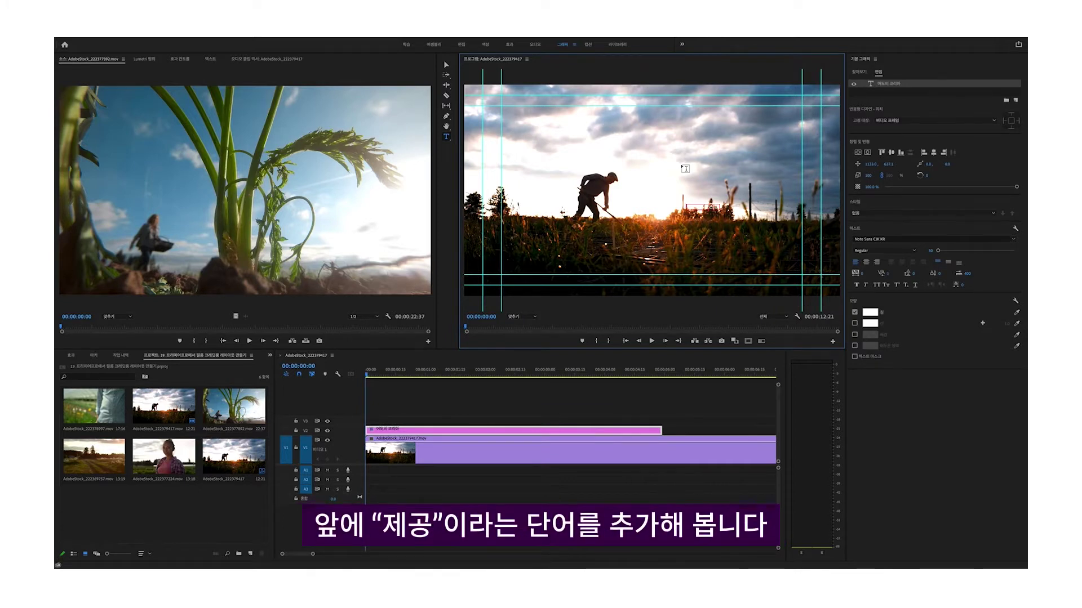
{"action": "type", "text": "제공"}
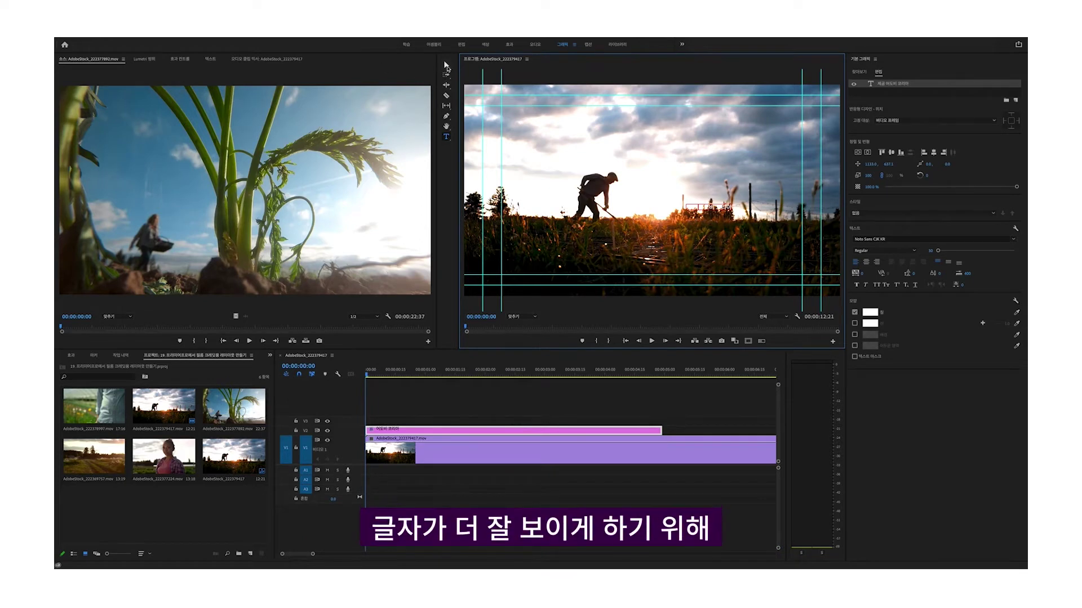
{"action": "left_click", "coordinate": [446, 64]}
{"action": "left_click_drag", "start_coordinate": [720, 213], "coordinate": [719, 232]}
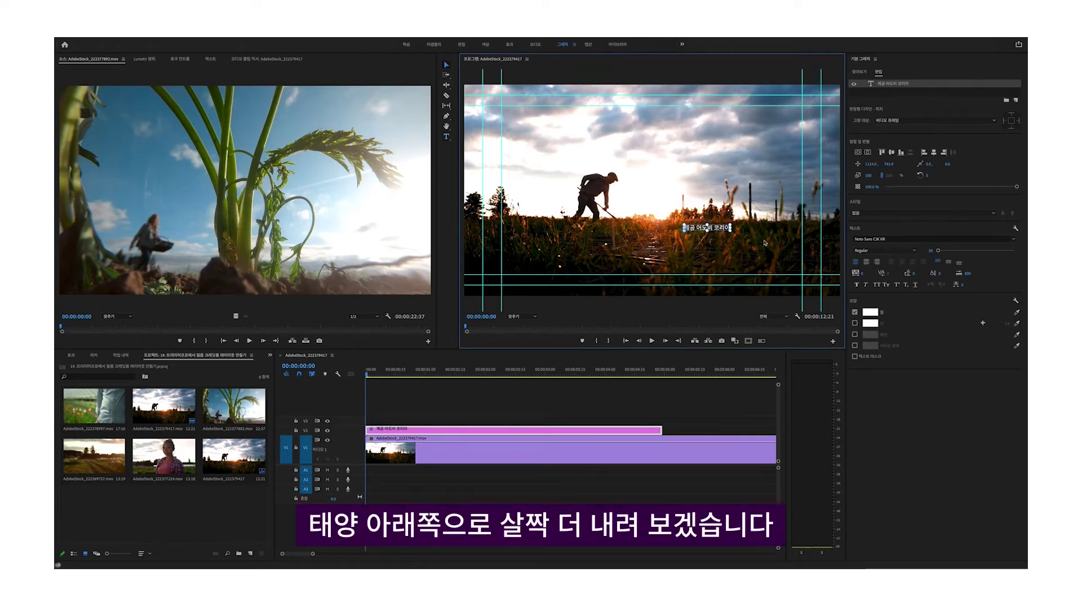
{"action": "left_click", "coordinate": [1013, 239]}
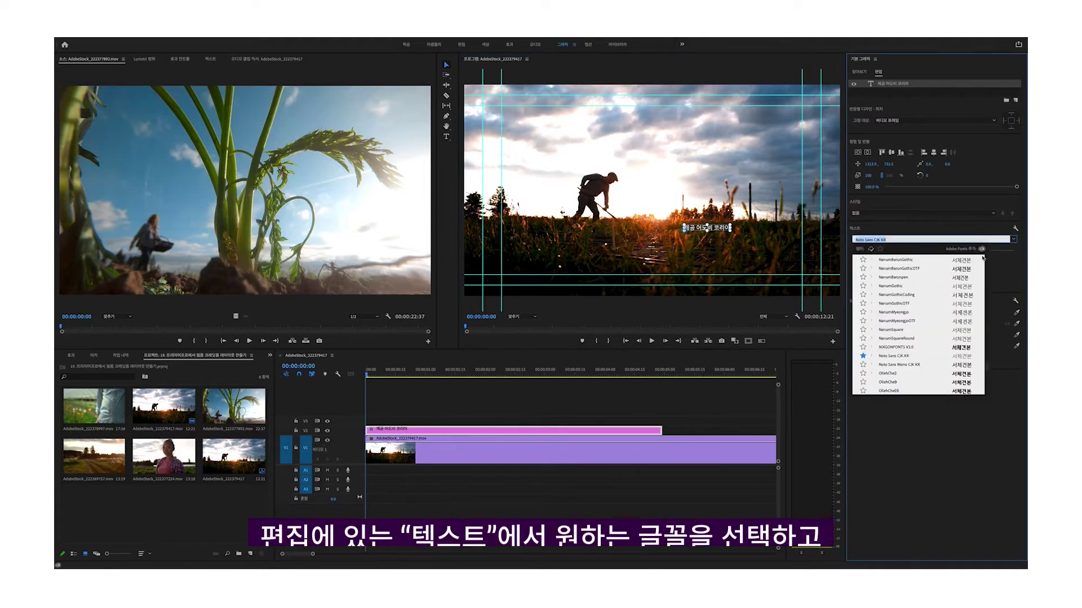
Step: Keep Noto Sans CJK KR, set 제공 to size 30, and move the title right to the guide
{"action": "left_click", "coordinate": [899, 357]}
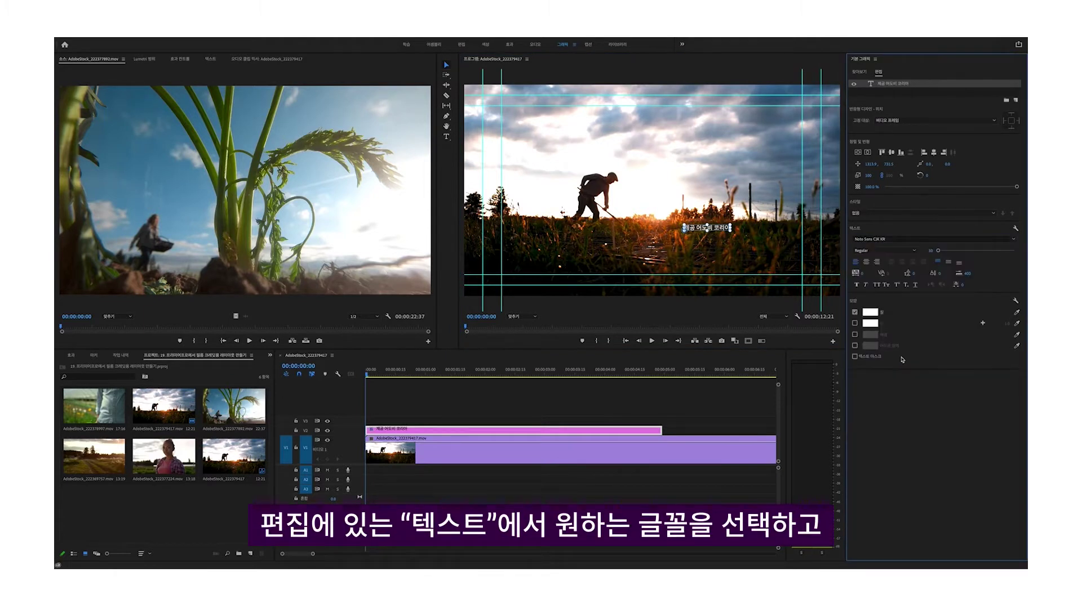
{"action": "left_click_drag", "start_coordinate": [924, 251], "coordinate": [928, 251]}
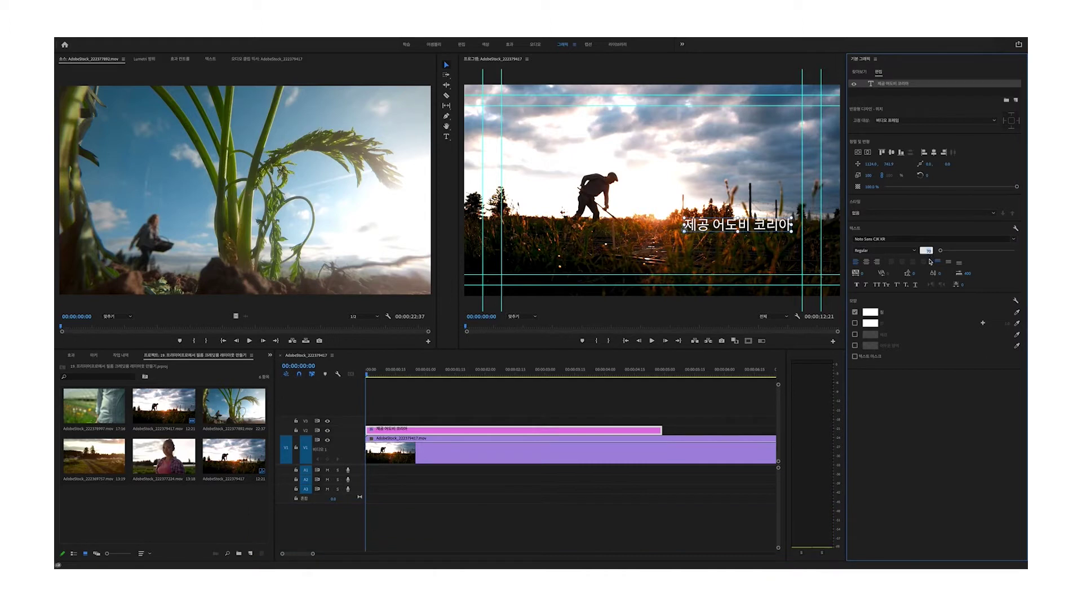
{"action": "key", "text": "t"}
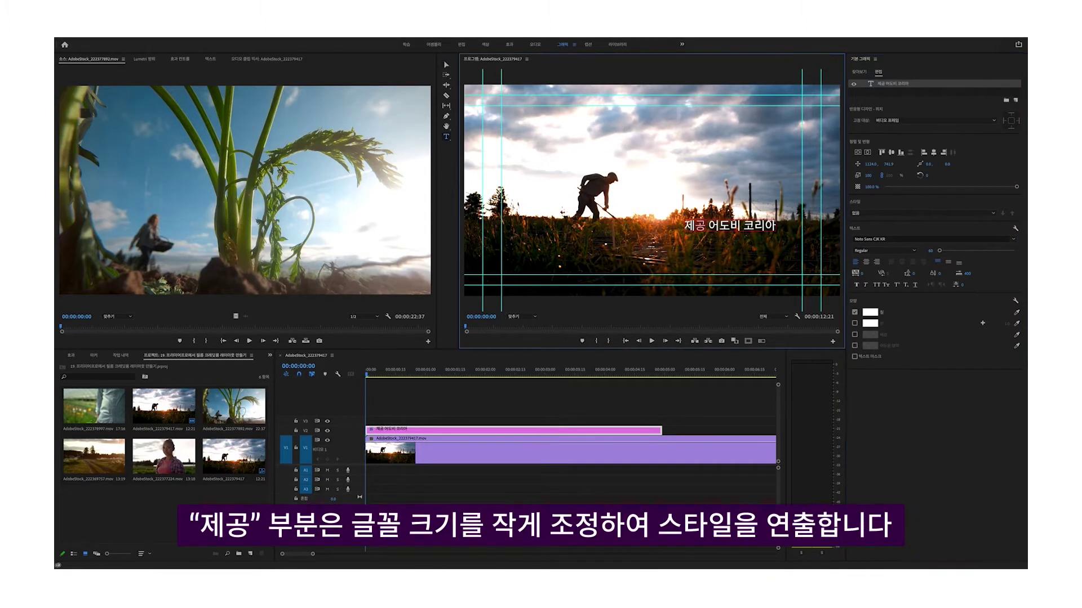
{"action": "left_click", "coordinate": [926, 250]}
{"action": "type", "text": "30"}
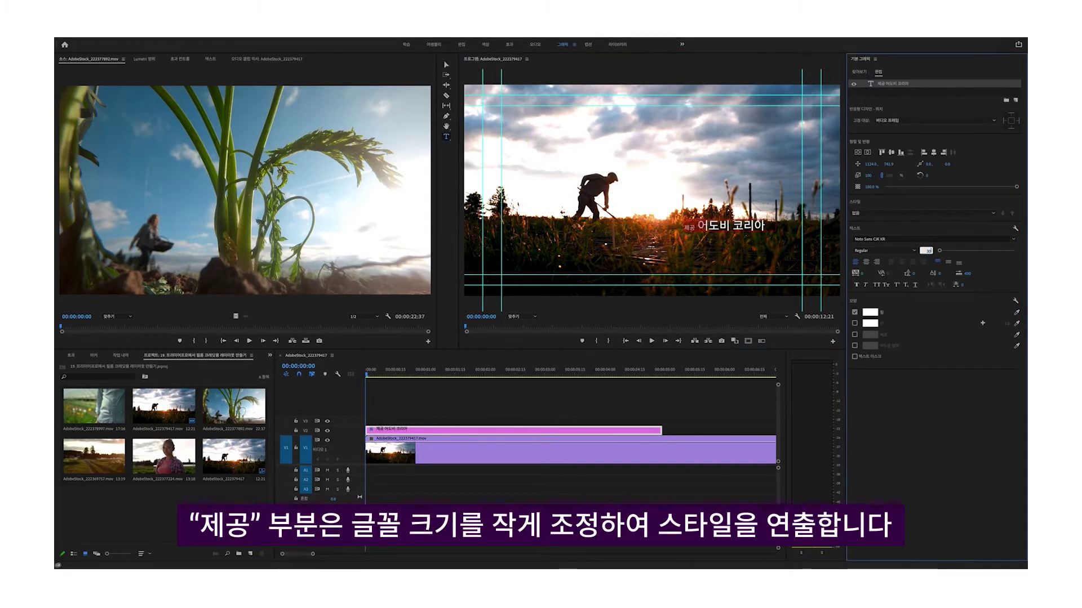
{"action": "type", "text": "v"}
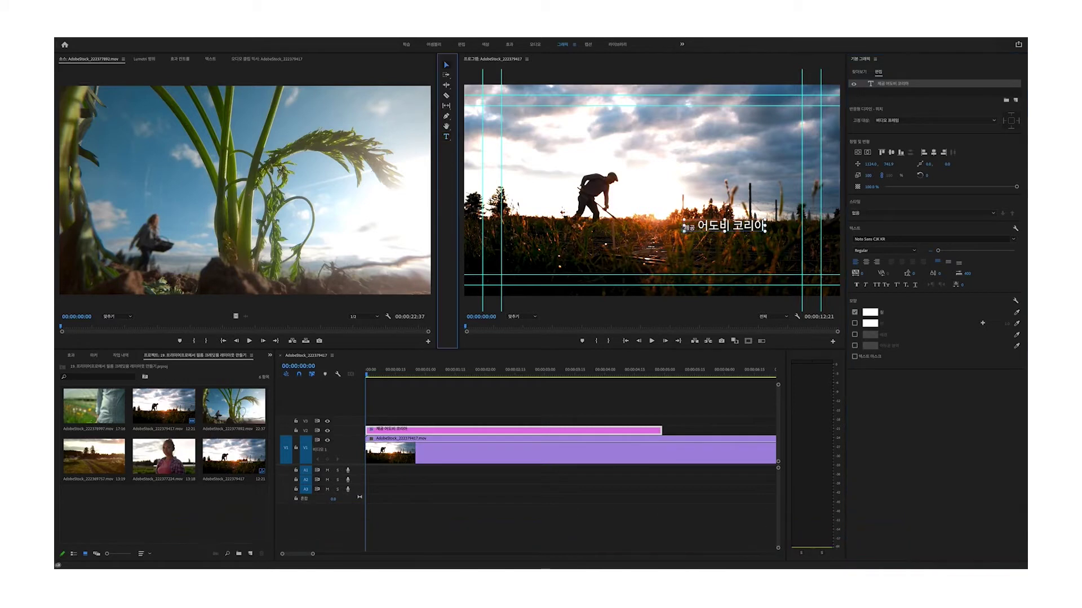
{"action": "left_click_drag", "start_coordinate": [726, 225], "coordinate": [764, 227]}
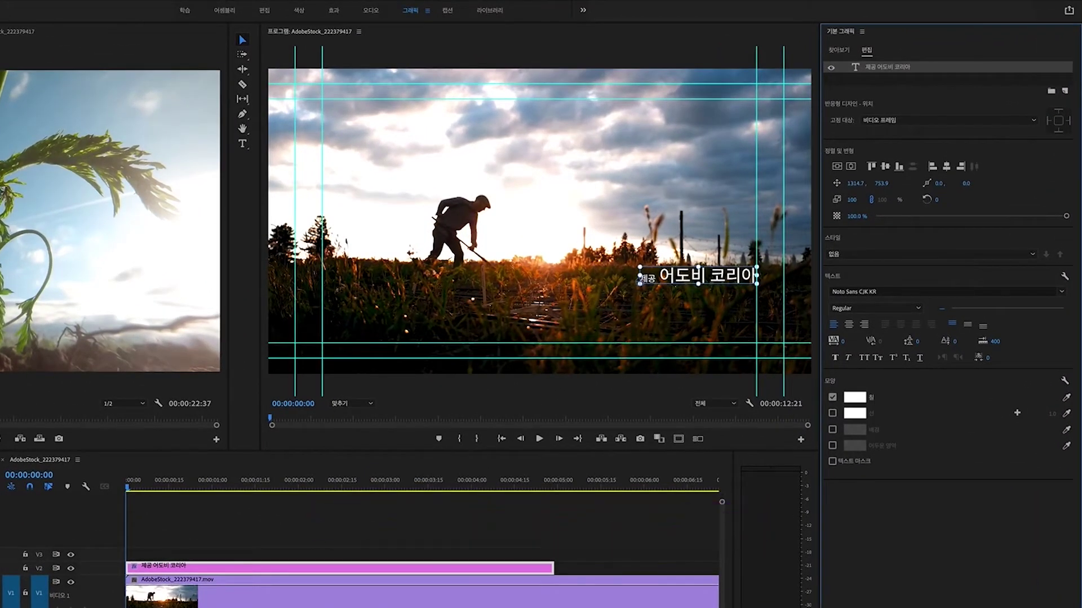
Step: Duplicate the 제공 어도비 코리아 text layer and drag the copy directly beneath the original
{"action": "right_click", "coordinate": [931, 68]}
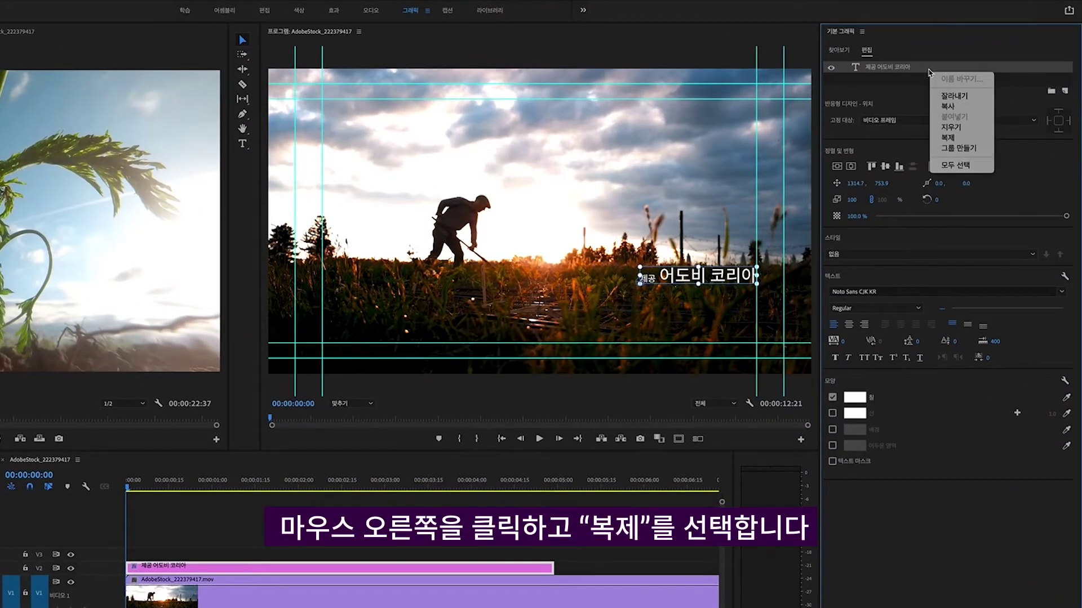
{"action": "left_click", "coordinate": [964, 138]}
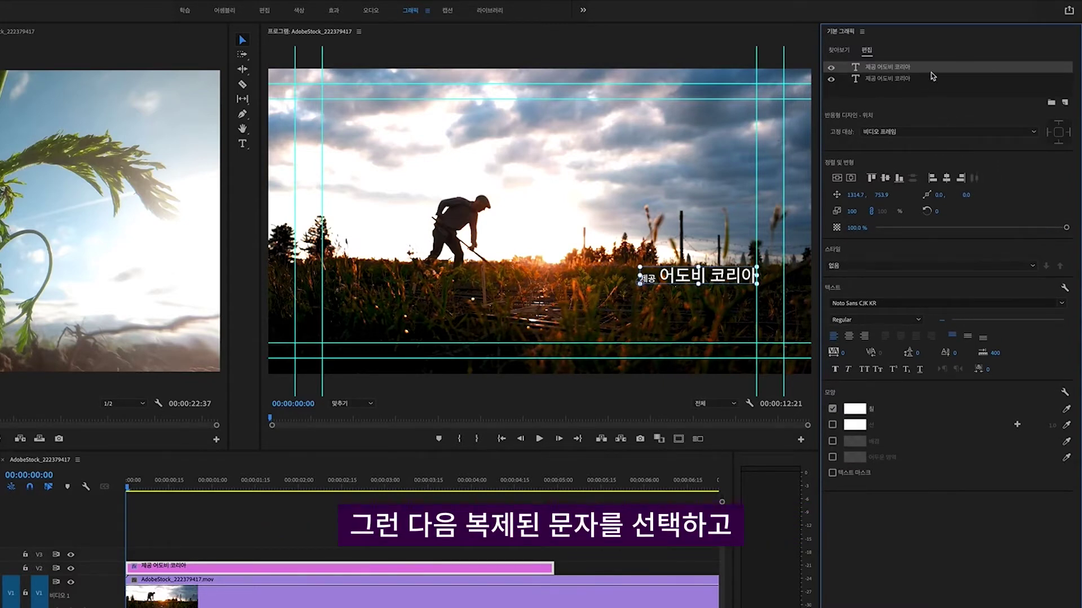
{"action": "left_click", "coordinate": [246, 43]}
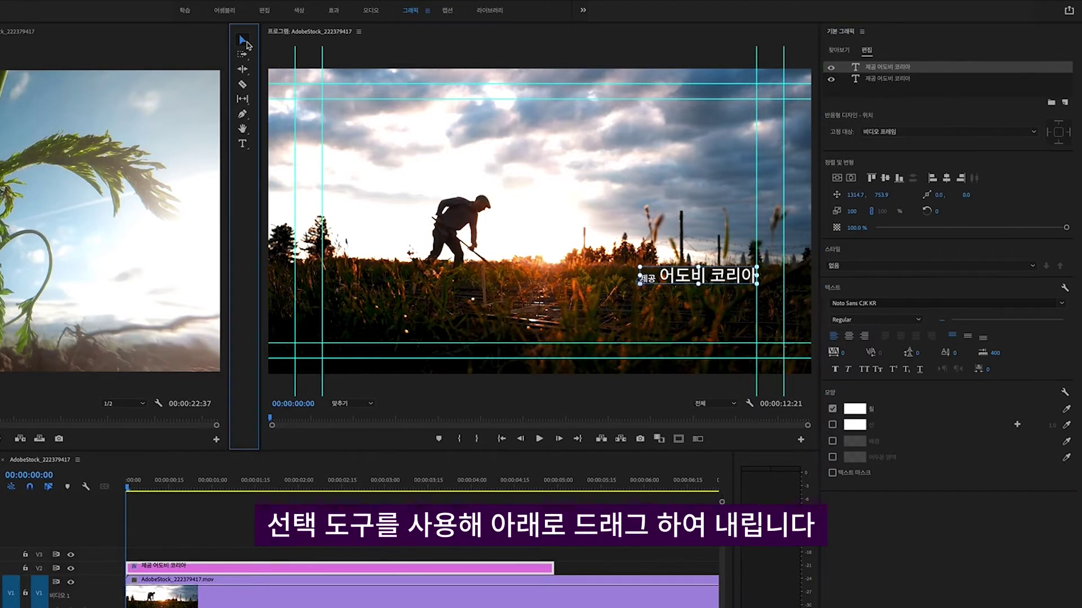
{"action": "left_click_drag", "start_coordinate": [682, 285], "coordinate": [686, 303]}
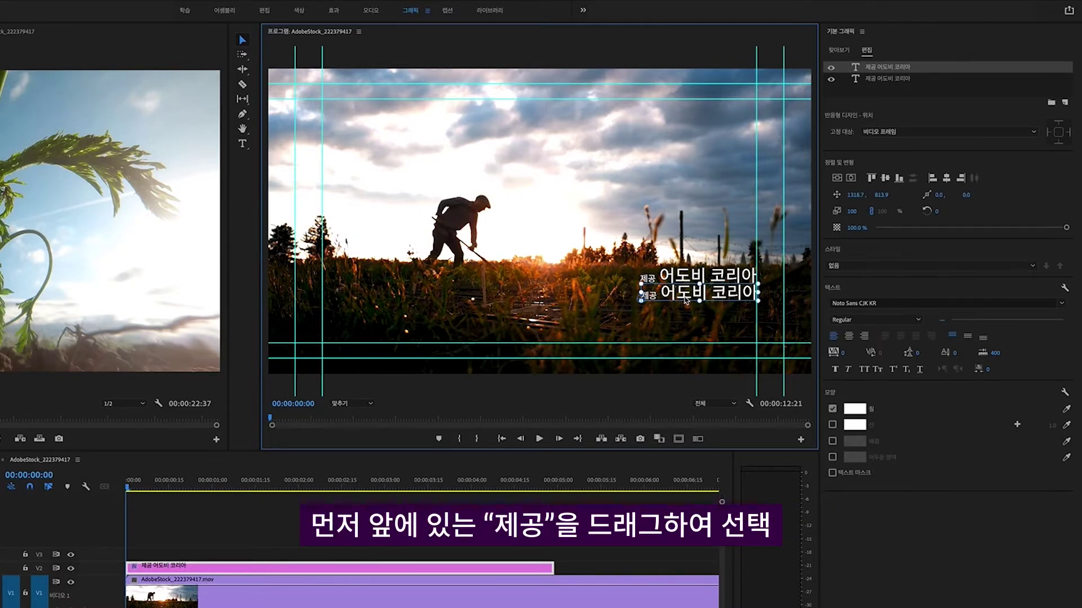
Step: Retype the second line as 제작협력 크리에이티브 클라우드 and shift it left under the first
{"action": "double_click", "coordinate": [650, 296]}
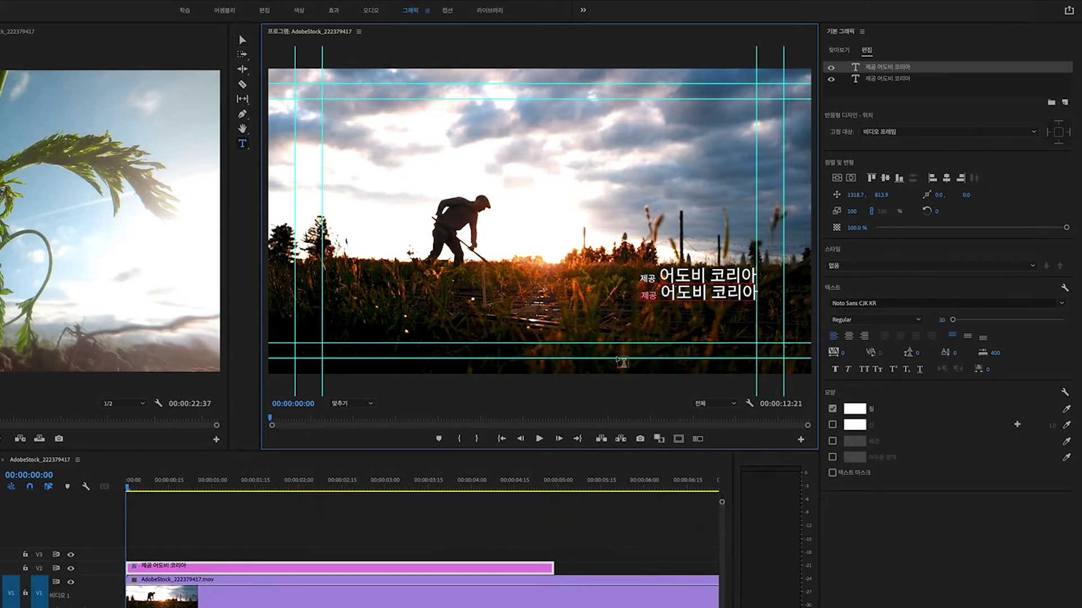
{"action": "type", "text": "제작"}
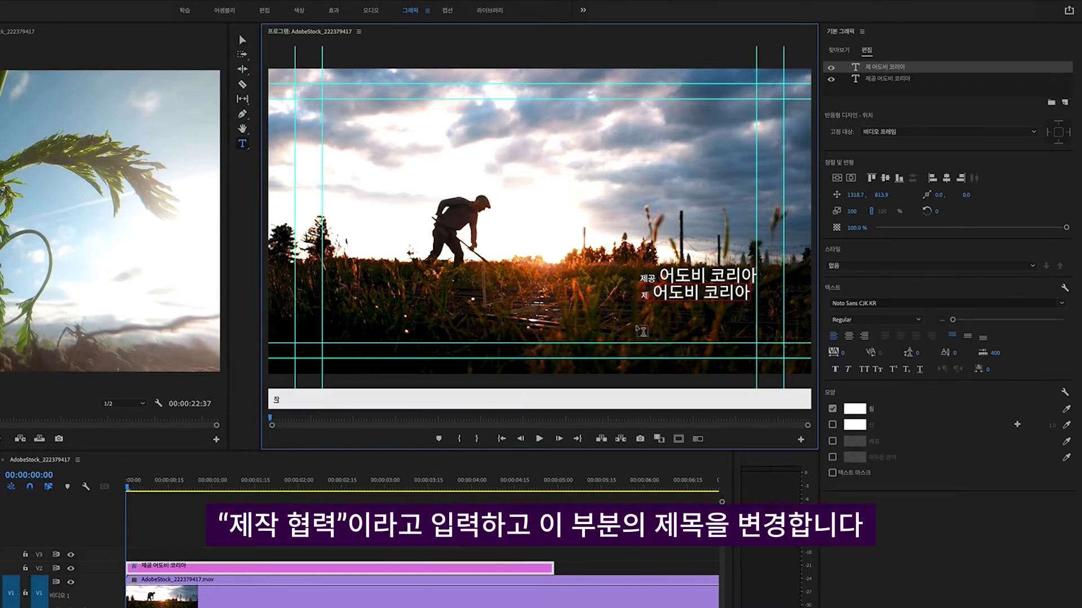
{"action": "type", "text": "력"}
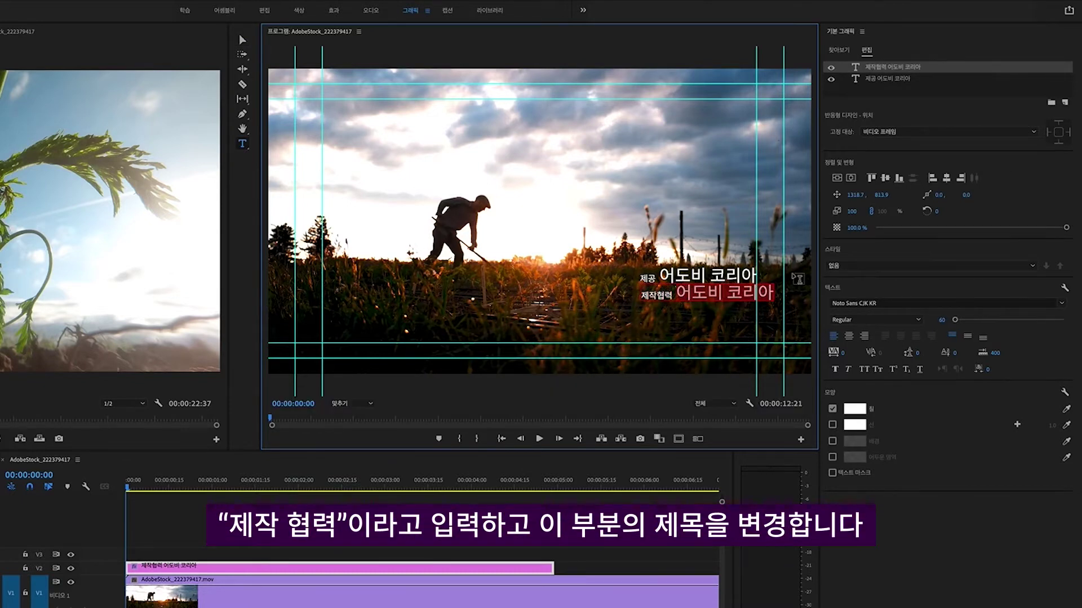
{"action": "type", "text": "크리에이티브"}
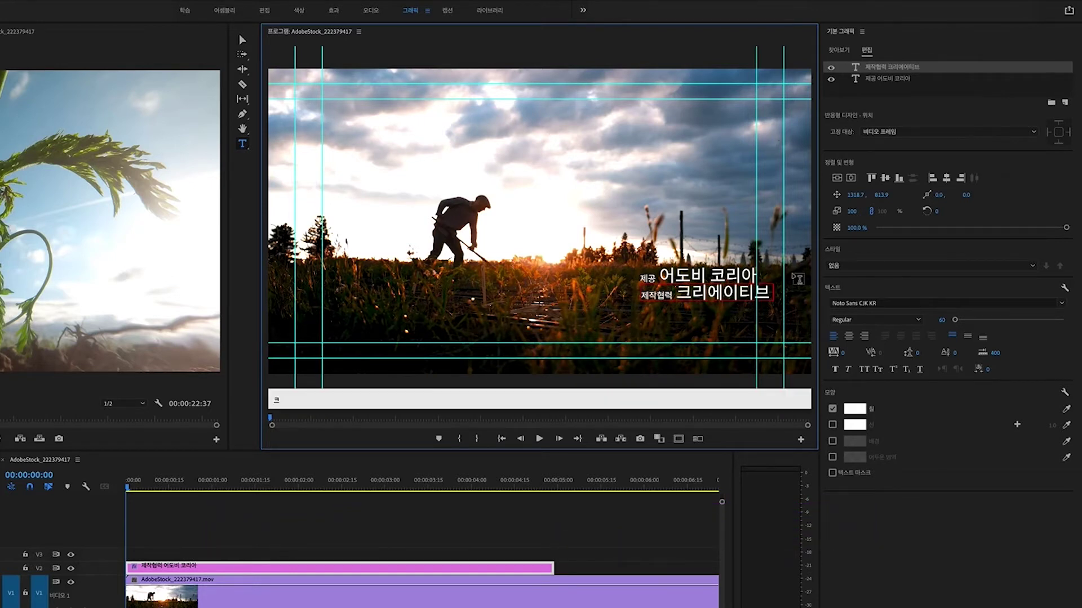
{"action": "type", "text": " 클라우드"}
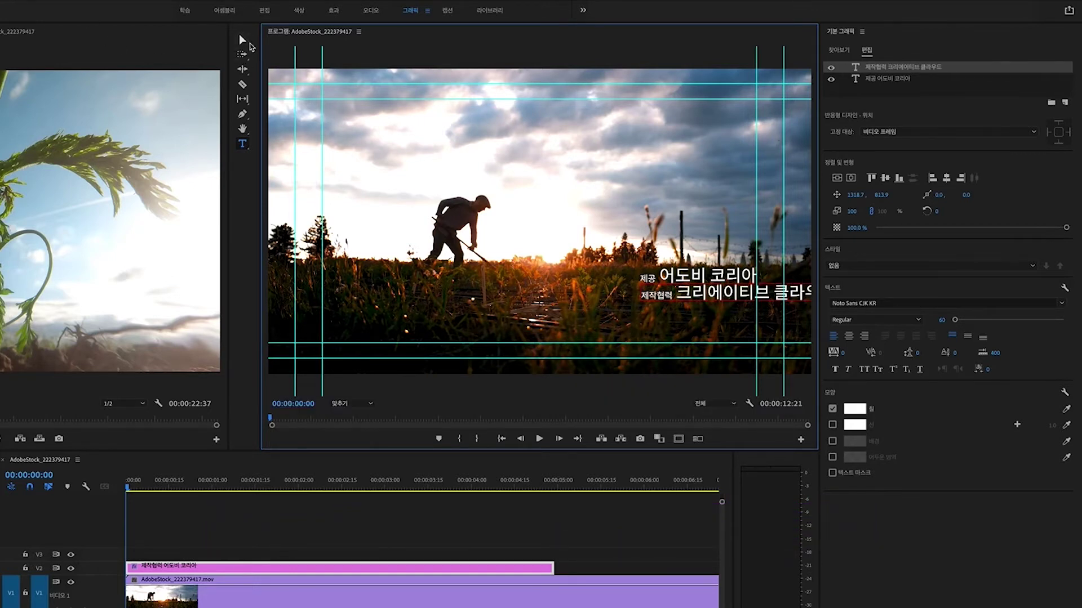
{"action": "left_click", "coordinate": [243, 39]}
{"action": "left_click_drag", "start_coordinate": [724, 304], "coordinate": [646, 314]}
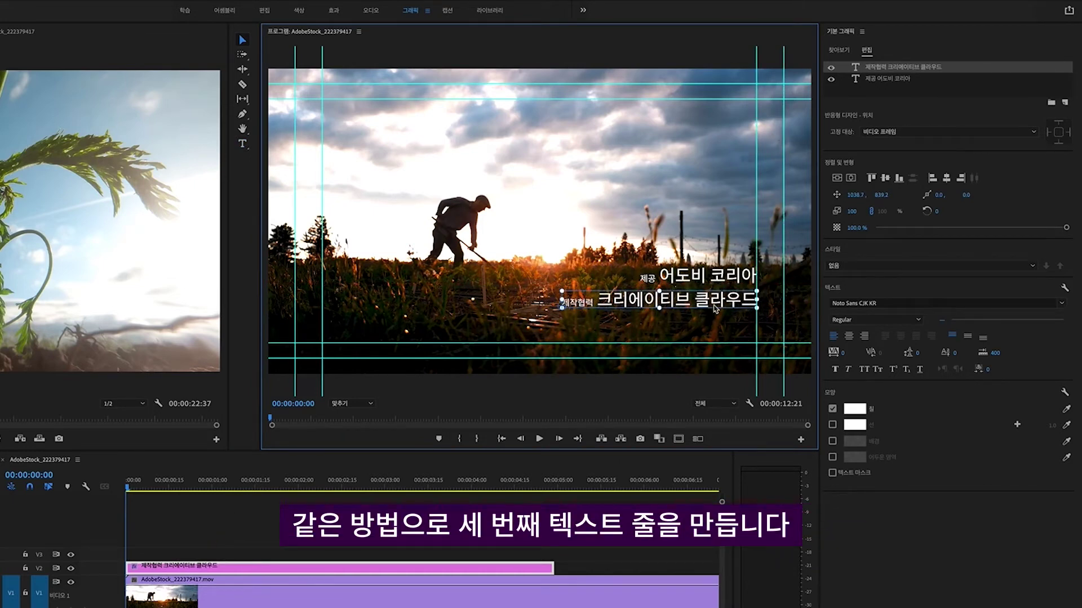
Step: Duplicate the 제작협력 크리에이티브 클라우드 layer and drag the copy down as a third line
{"action": "left_click", "coordinate": [963, 72]}
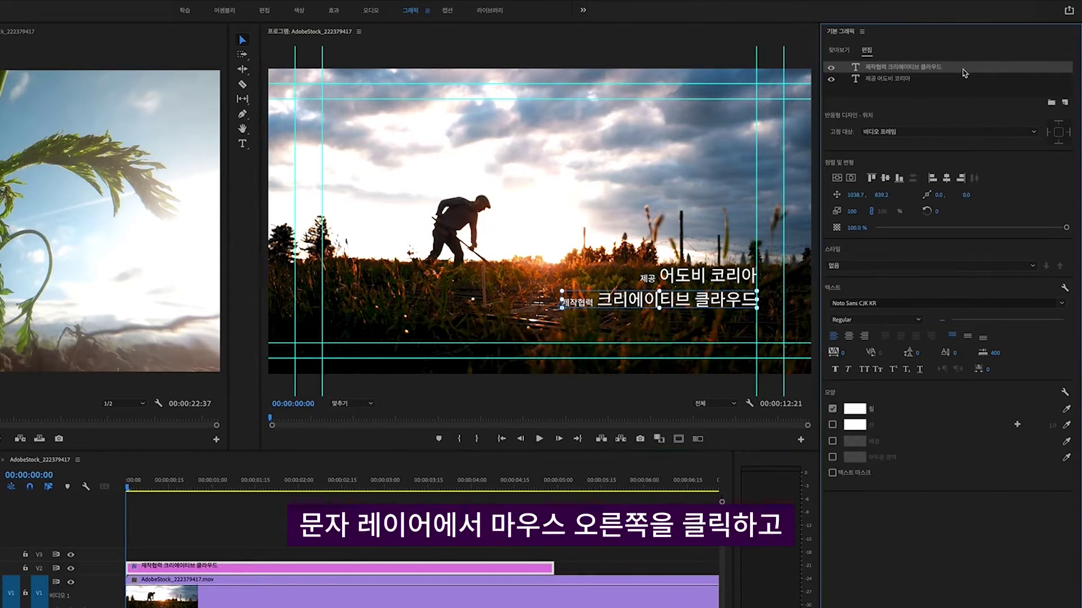
{"action": "right_click", "coordinate": [961, 70]}
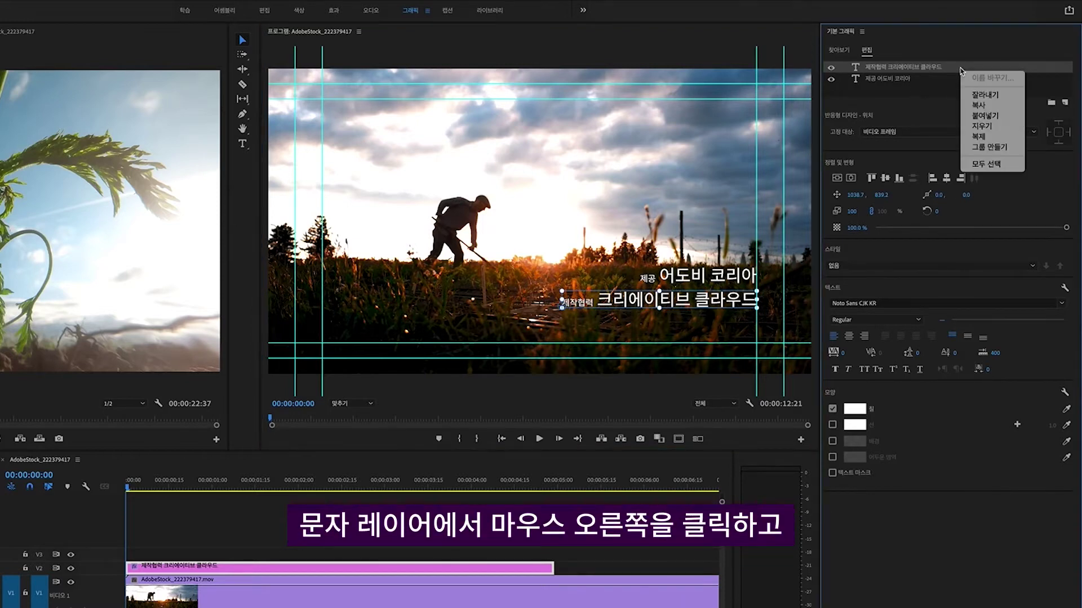
{"action": "left_click", "coordinate": [979, 137]}
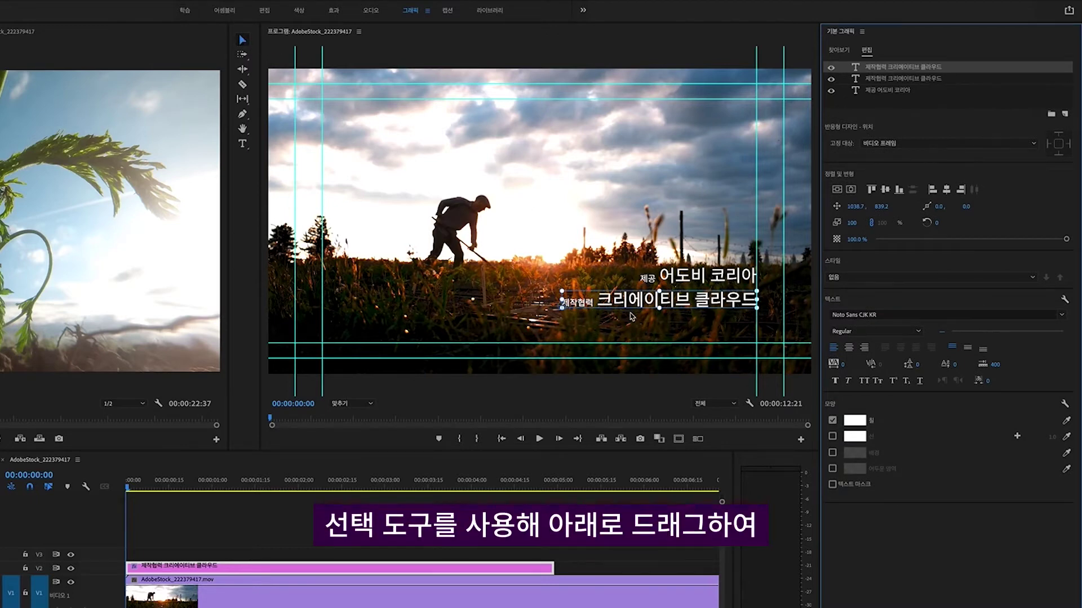
{"action": "left_click_drag", "start_coordinate": [652, 304], "coordinate": [653, 329]}
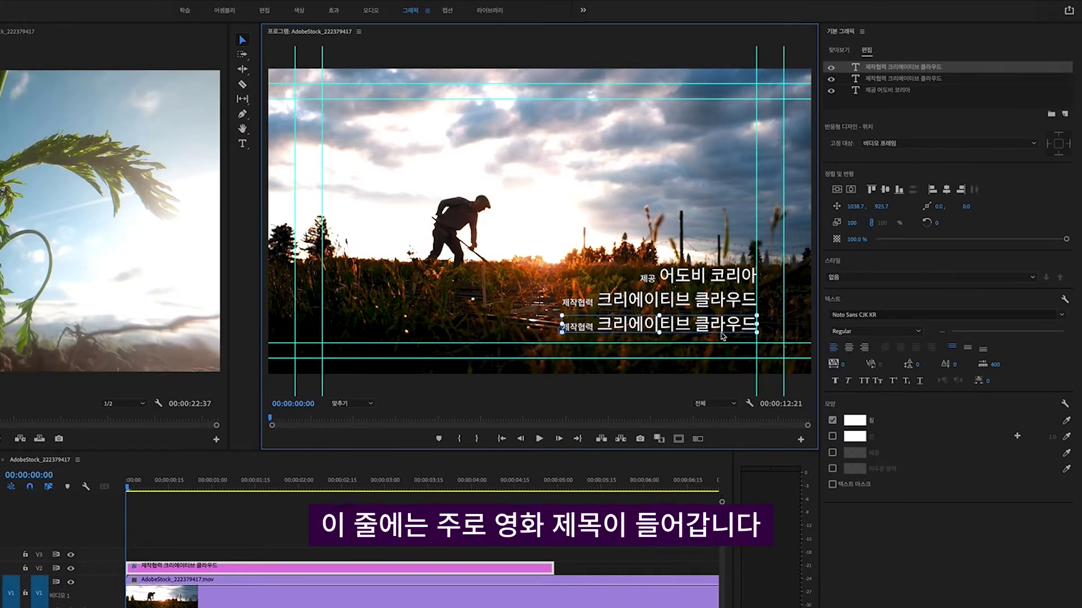
Step: Change the third line's text to read 튜토리얼 감독 어도비
{"action": "double_click", "coordinate": [682, 326]}
{"action": "left_click_drag", "start_coordinate": [597, 324], "coordinate": [764, 323]}
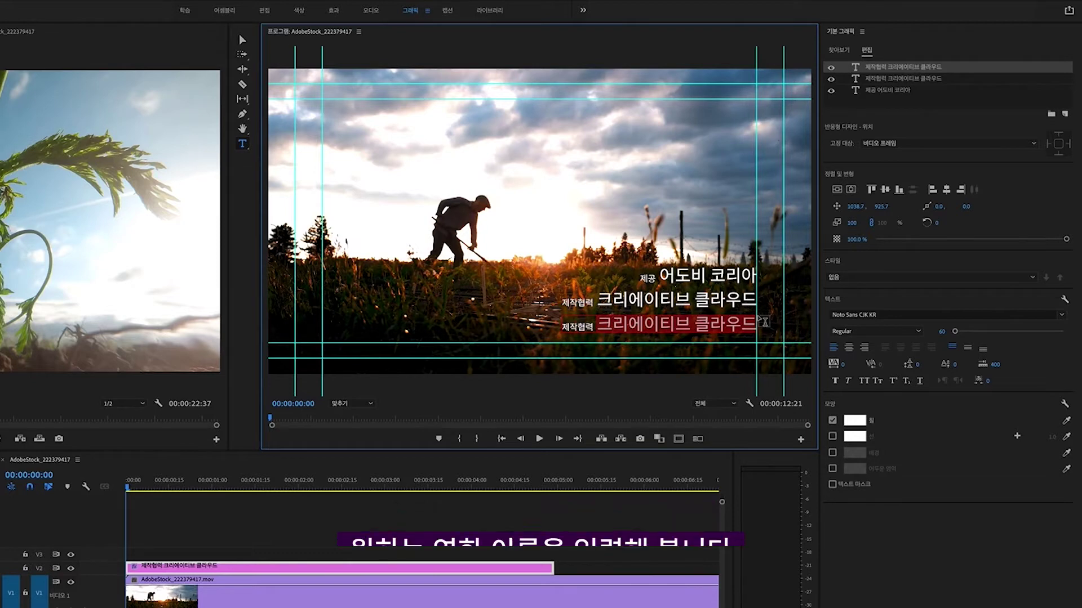
{"action": "type", "text": "튜"}
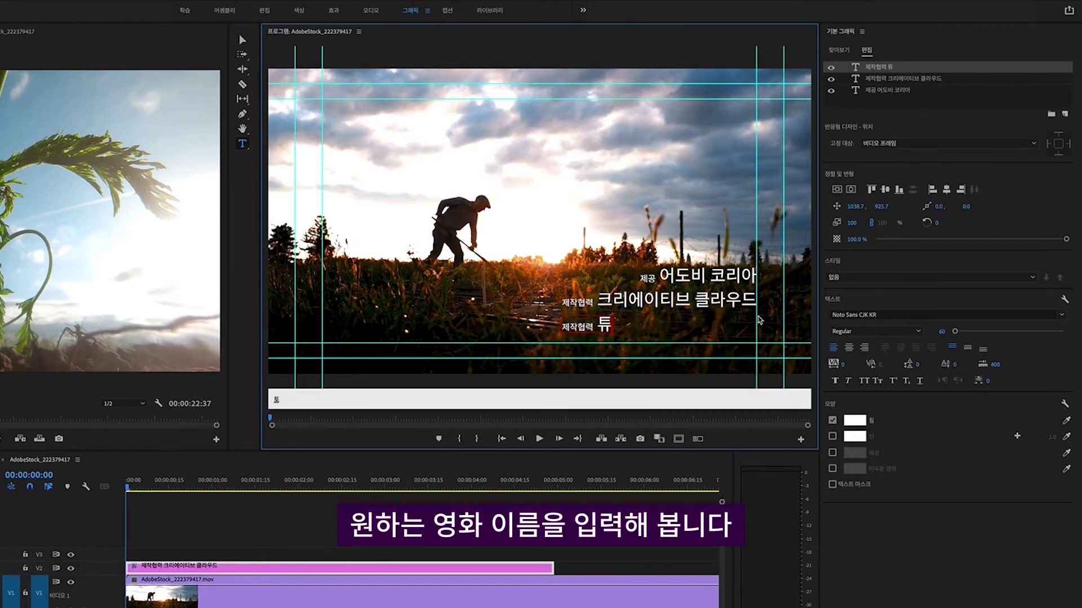
{"action": "type", "text": "토리얼"}
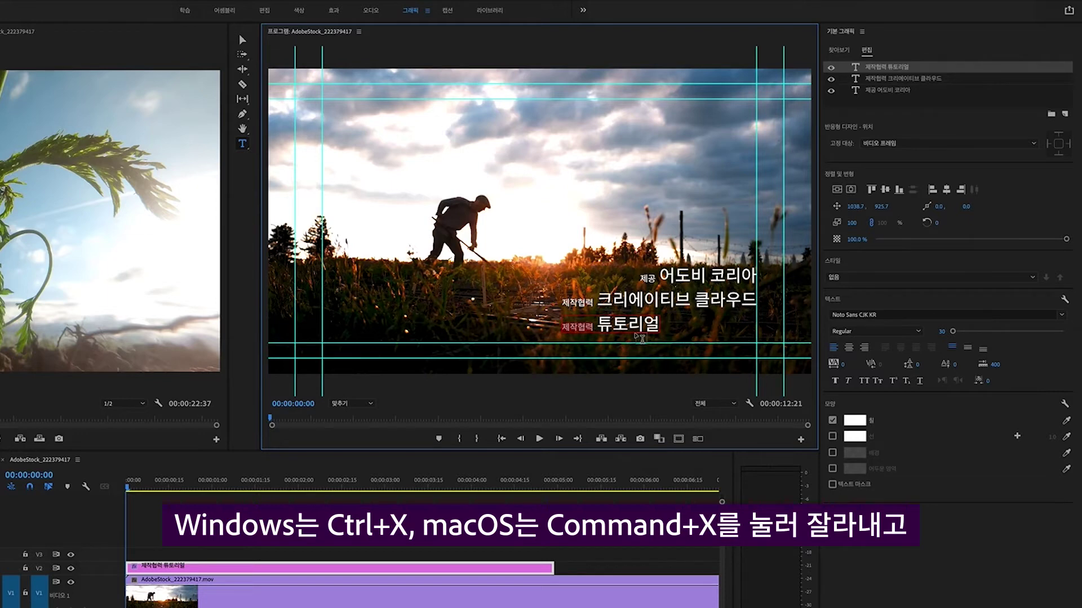
{"action": "key", "text": "ctrl+x"}
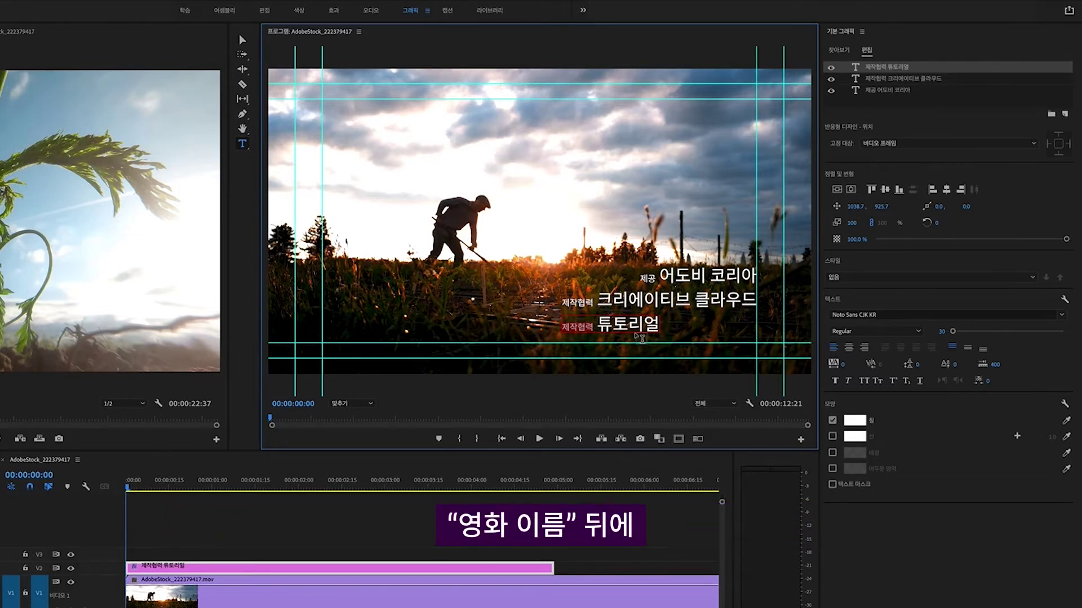
{"action": "key", "text": "ctrl+v"}
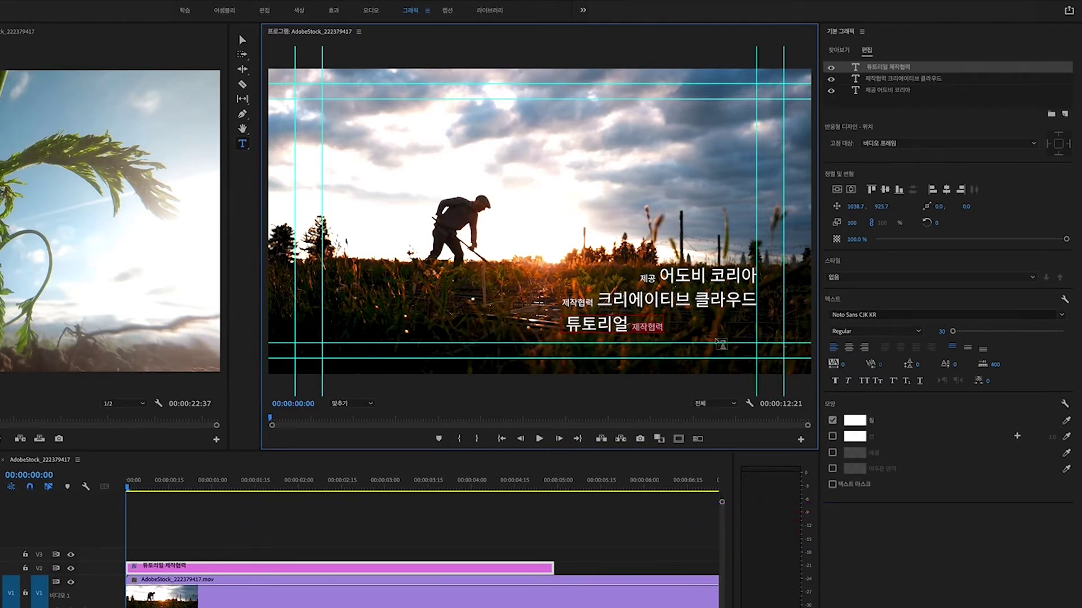
{"action": "type", "text": "감독"}
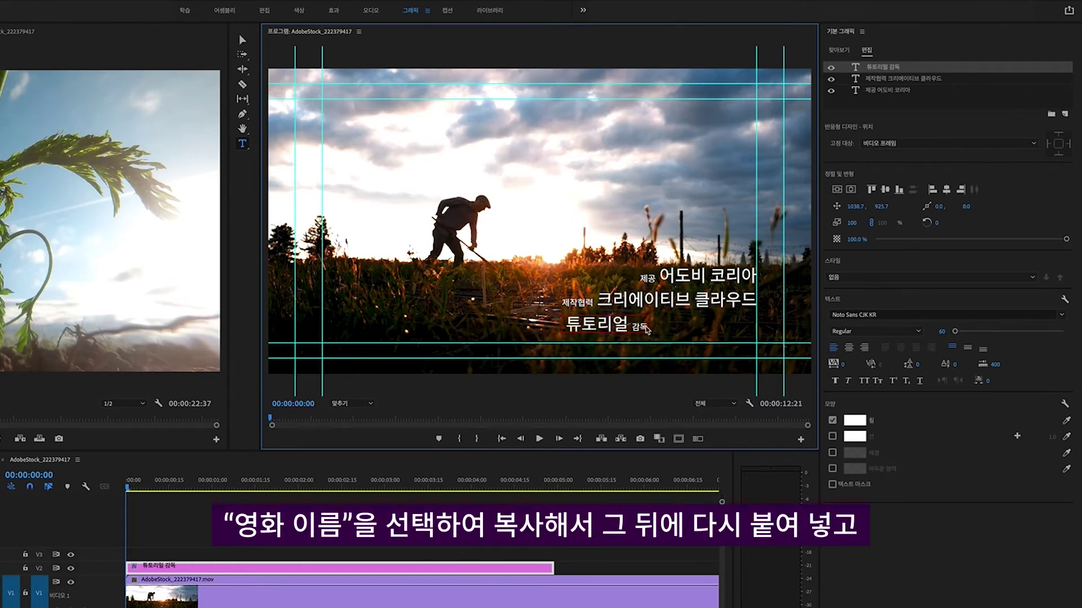
{"action": "key", "text": "ctrl+v"}
{"action": "left_click_drag", "start_coordinate": [651, 324], "coordinate": [745, 327]}
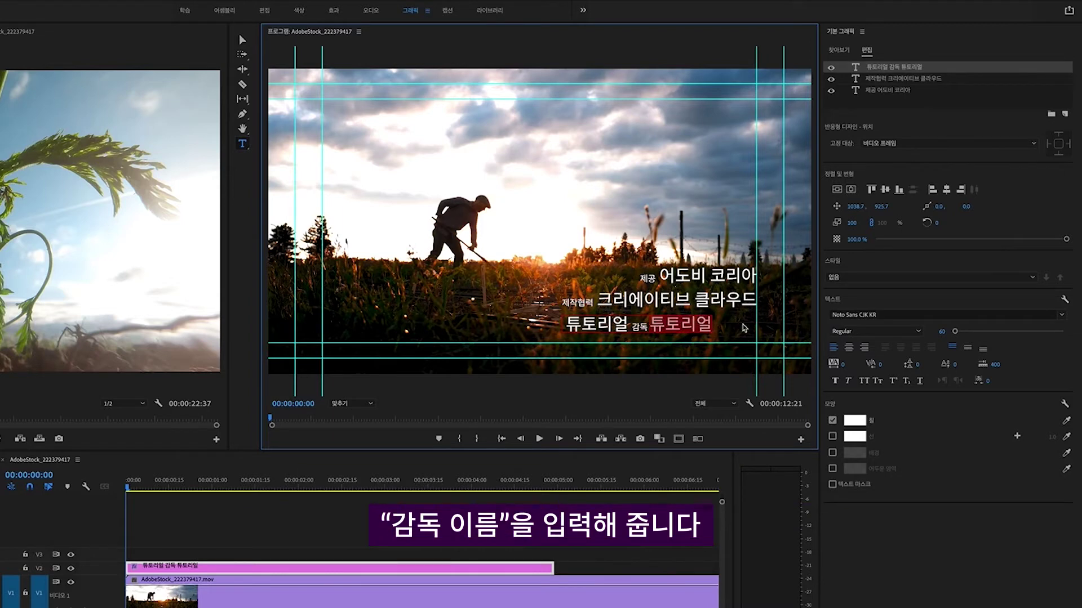
{"action": "type", "text": "어도"}
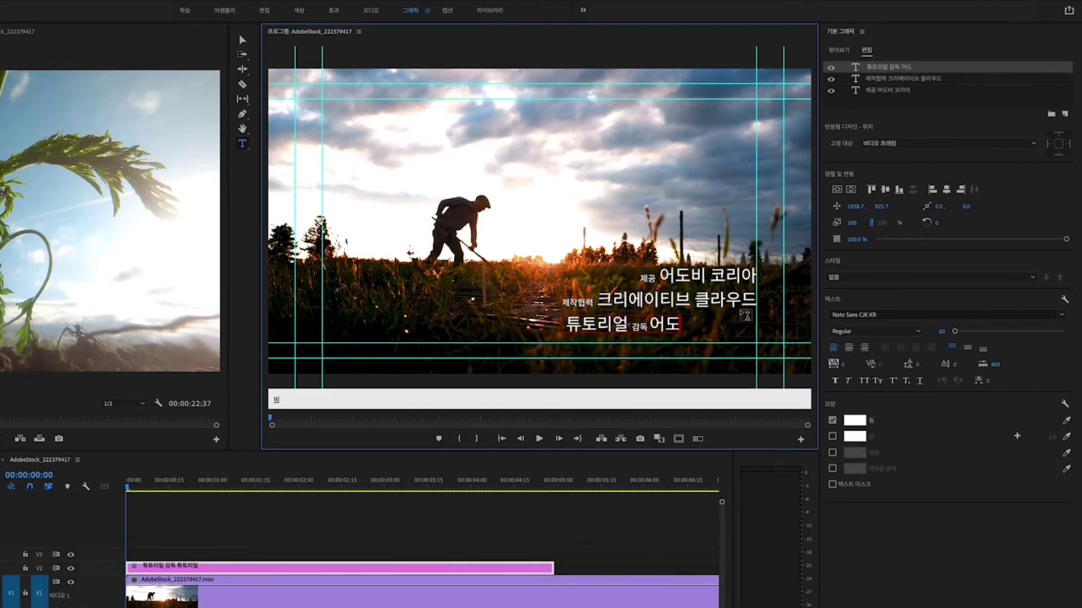
{"action": "type", "text": "비"}
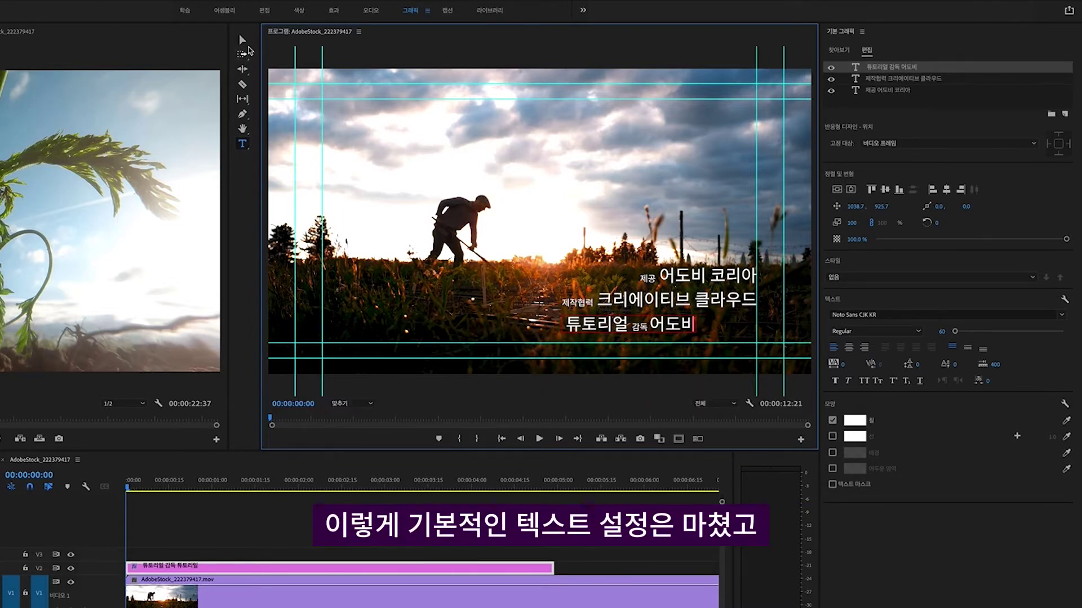
Step: Select all three credit text layers and align them right
{"action": "left_click", "coordinate": [244, 41]}
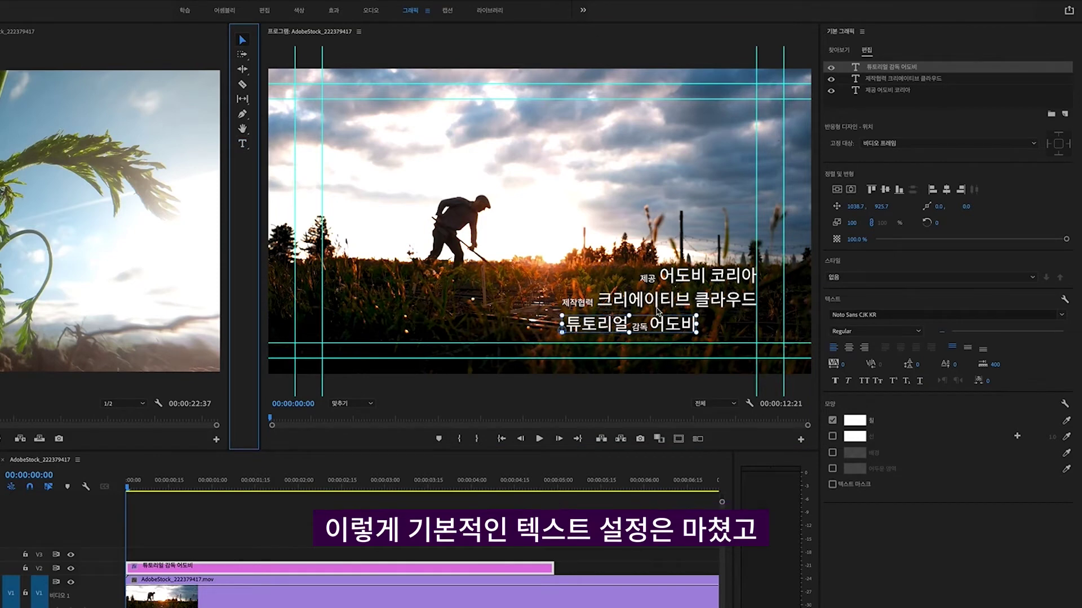
{"action": "left_click", "coordinate": [980, 71]}
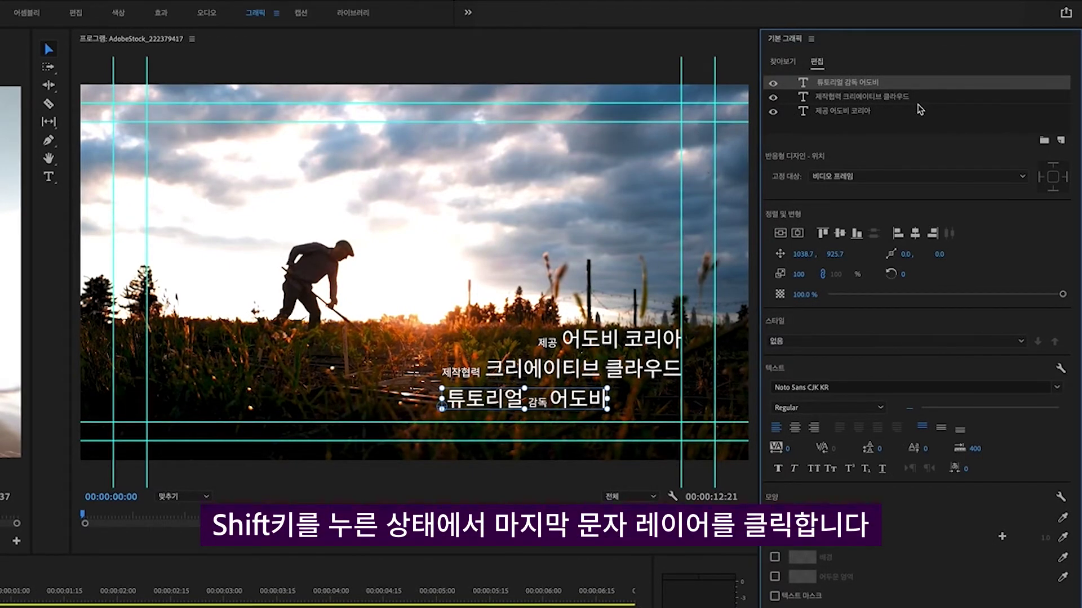
{"action": "left_click", "coordinate": [893, 112], "text": "shift"}
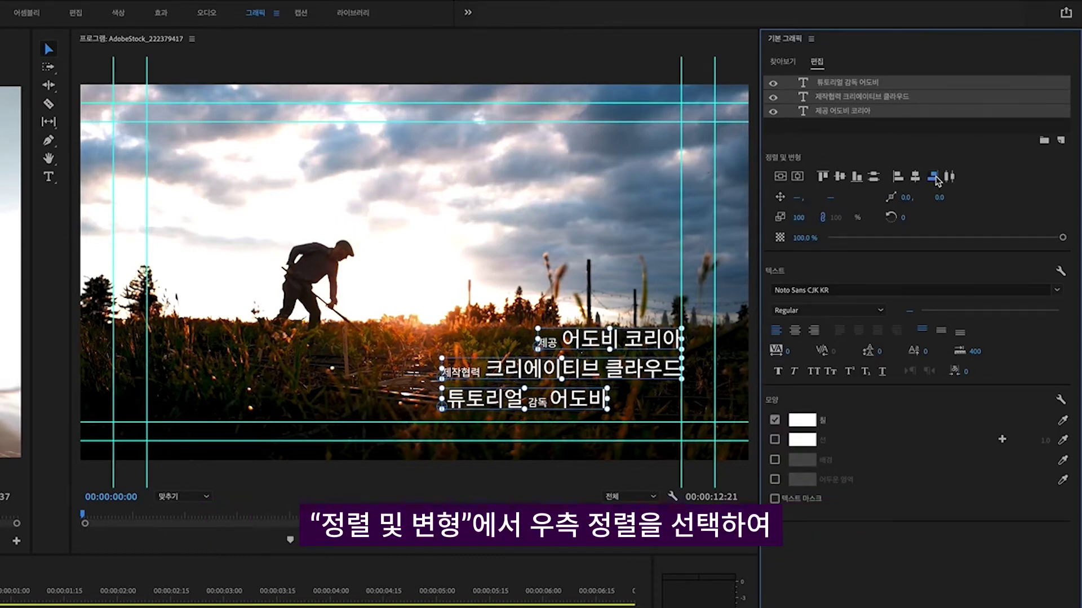
{"action": "left_click", "coordinate": [934, 179]}
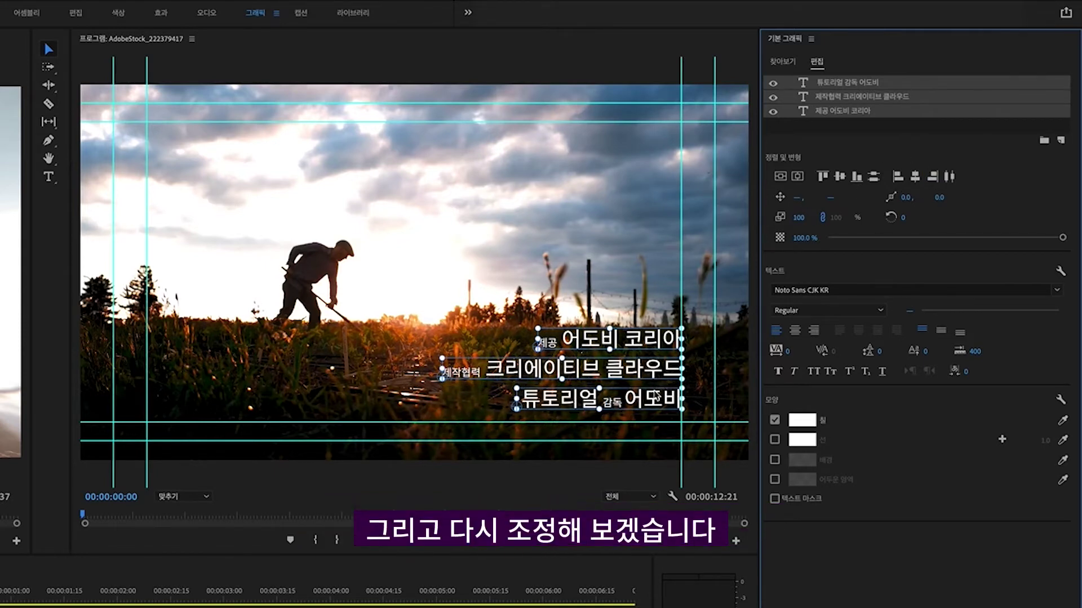
Step: Position the three-line credit block in the lower right of the frame
{"action": "left_click_drag", "start_coordinate": [657, 377], "coordinate": [658, 386]}
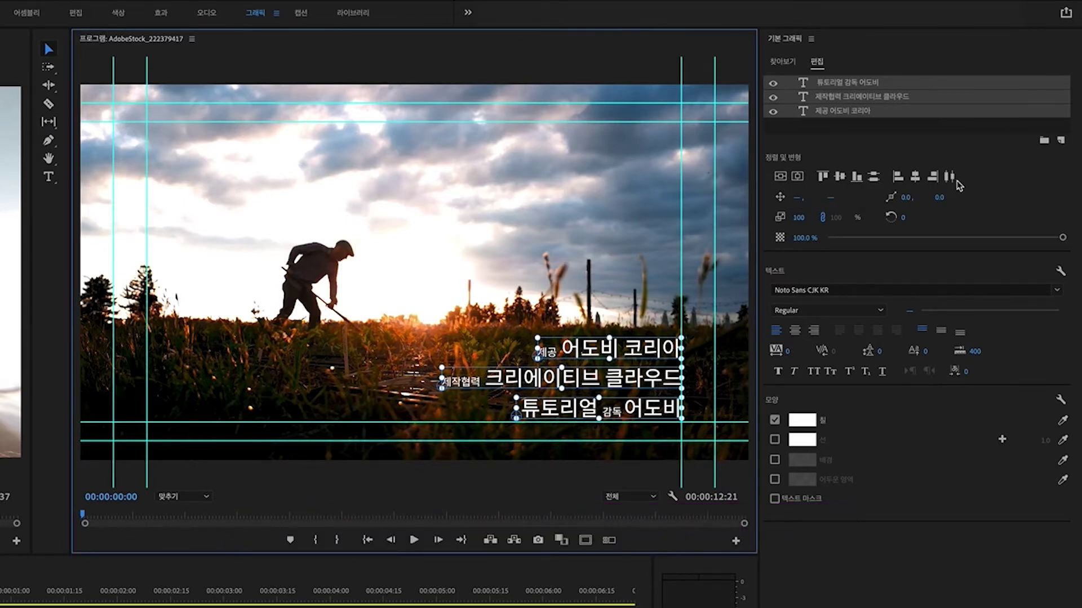
{"action": "mouse_move", "coordinate": [652, 371]}
{"action": "left_mouse_down"}
{"action": "mouse_move", "coordinate": [401, 336]}
{"action": "mouse_move", "coordinate": [636, 343]}
{"action": "left_mouse_up"}
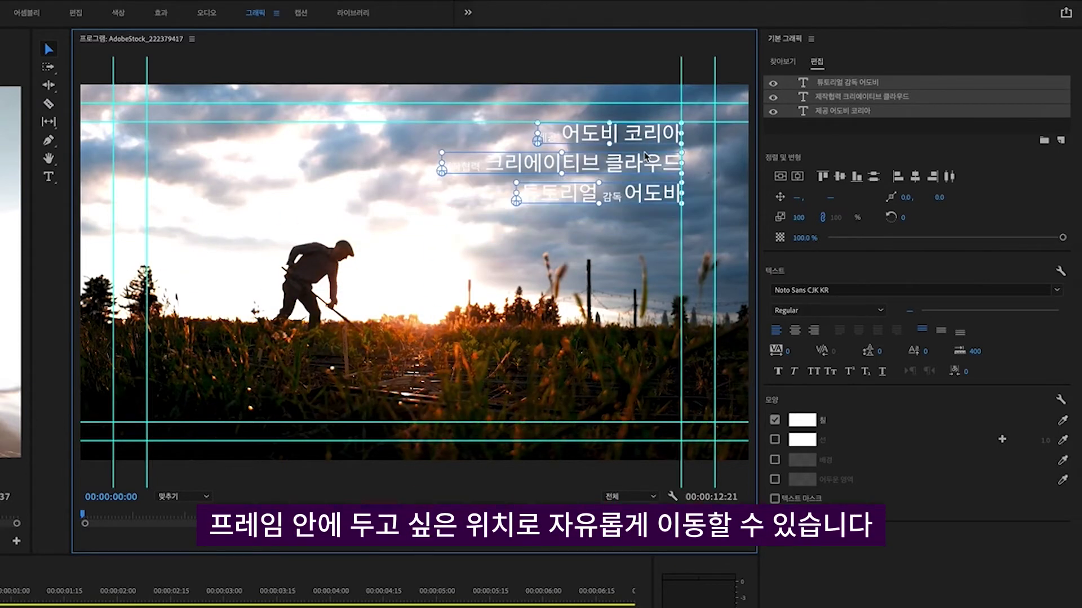
{"action": "left_click_drag", "start_coordinate": [634, 344], "coordinate": [650, 386]}
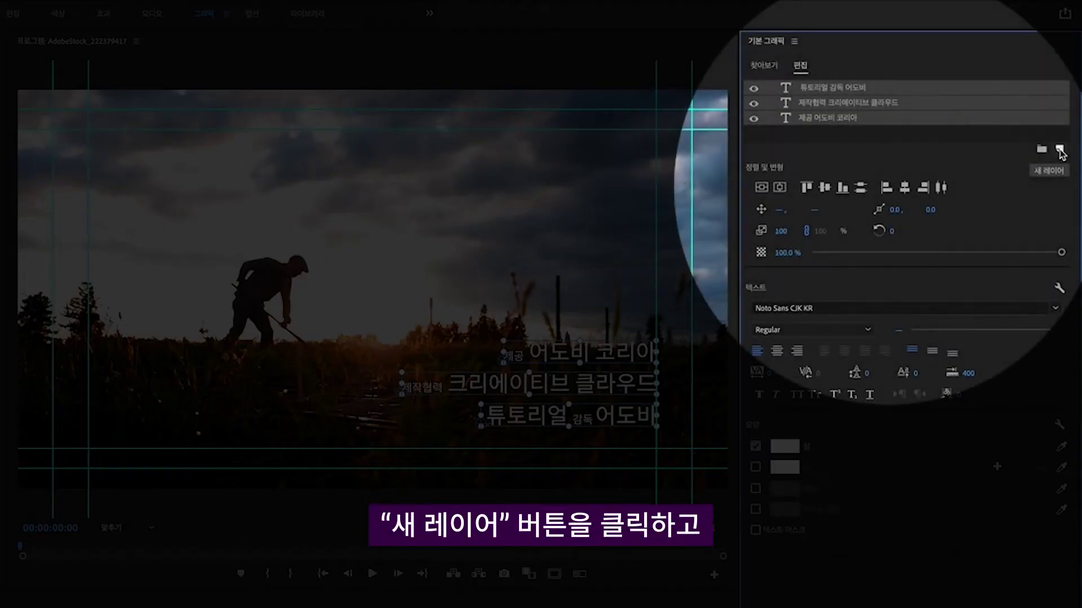
Step: Add a rectangle shape layer and keep its anchor point at the rectangle's centre
{"action": "left_click", "coordinate": [1060, 149]}
{"action": "left_click", "coordinate": [1033, 200]}
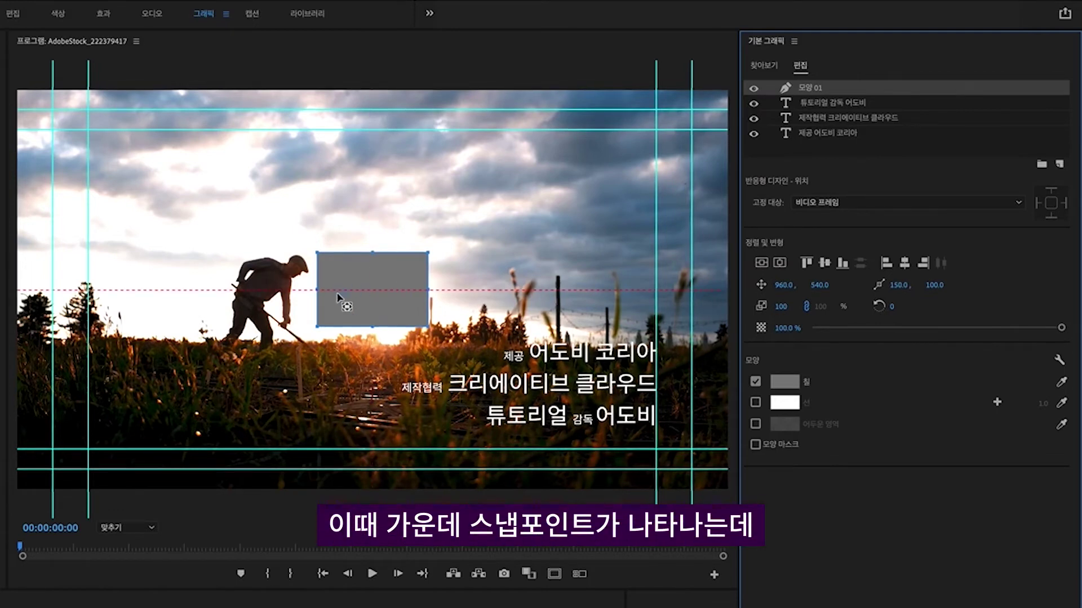
{"action": "left_click_drag", "start_coordinate": [337, 297], "coordinate": [372, 330]}
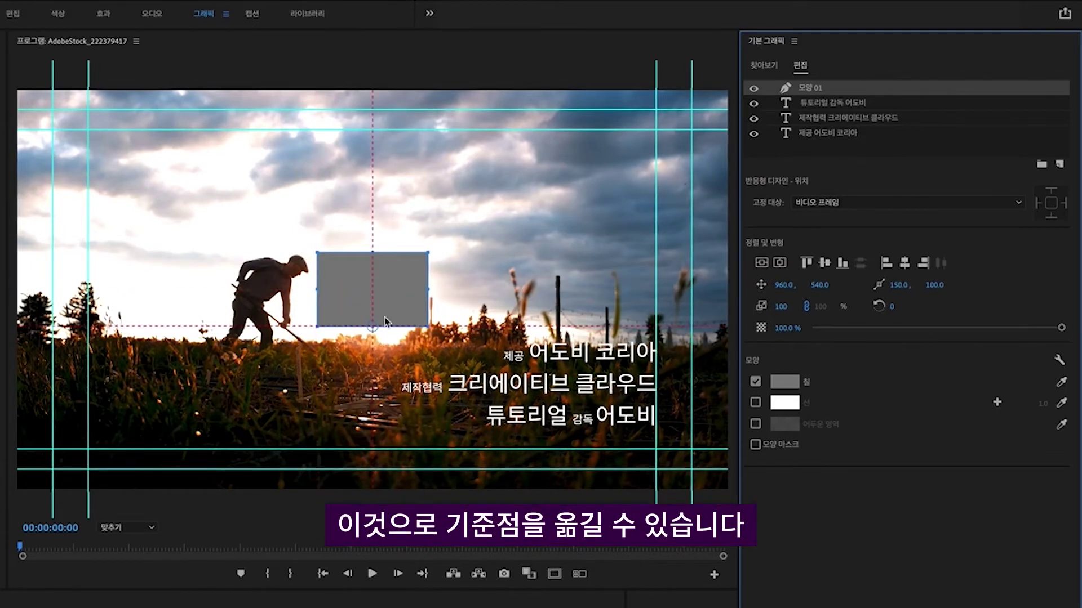
{"action": "mouse_move", "coordinate": [430, 290]}
{"action": "left_mouse_down"}
{"action": "mouse_move", "coordinate": [374, 257]}
{"action": "mouse_move", "coordinate": [405, 260]}
{"action": "mouse_move", "coordinate": [369, 293]}
{"action": "left_mouse_up"}
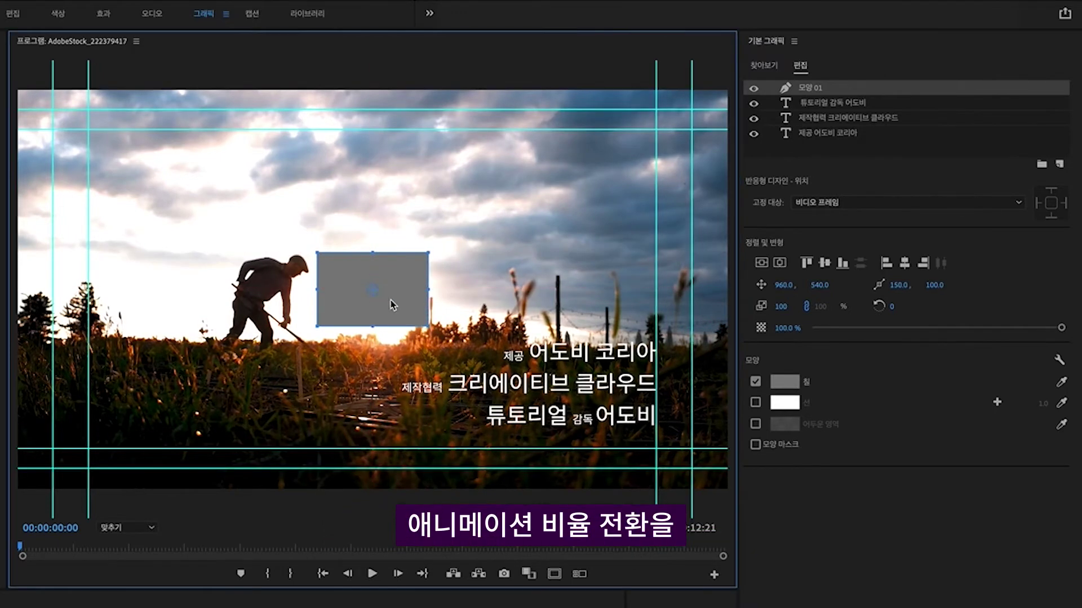
Step: Scale the rectangle to 2000 and give it a solid black #000000 fill
{"action": "left_click", "coordinate": [782, 307]}
{"action": "type", "text": "2000"}
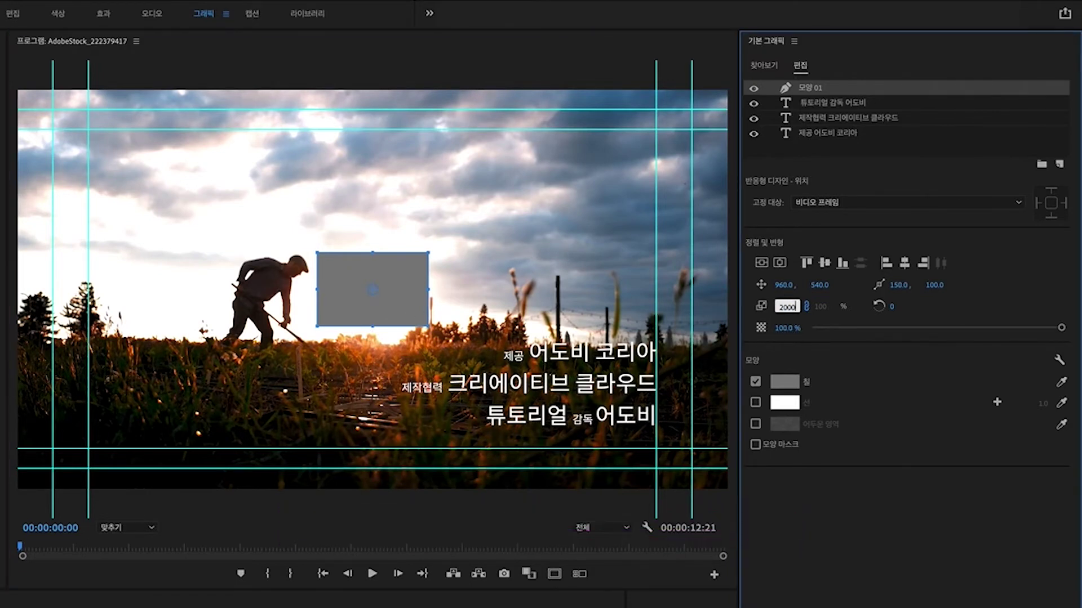
{"action": "key", "text": "Return"}
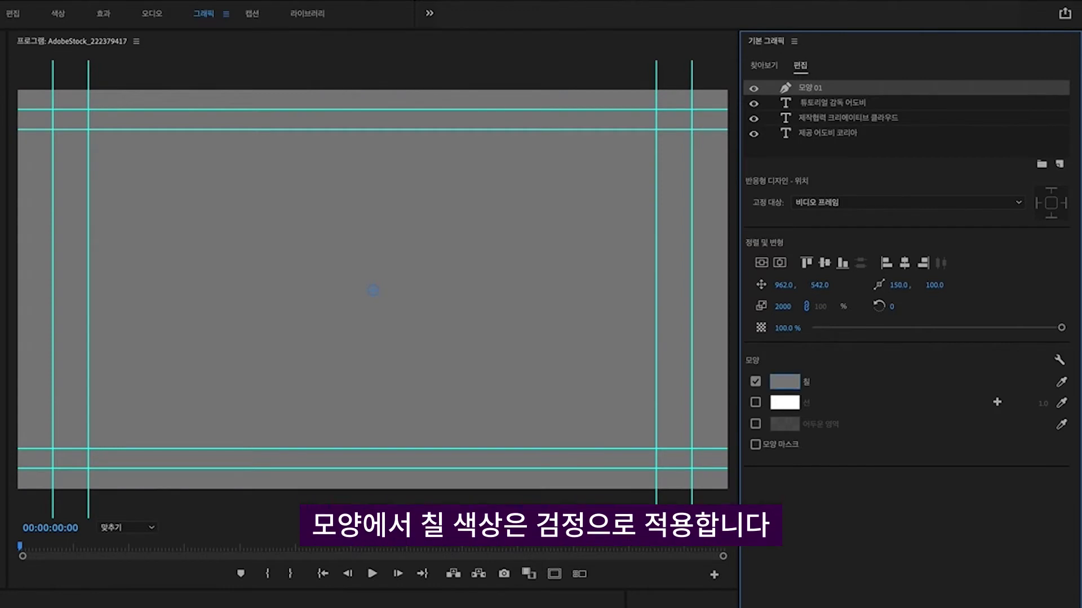
{"action": "left_click", "coordinate": [842, 381]}
{"action": "type", "text": "000000"}
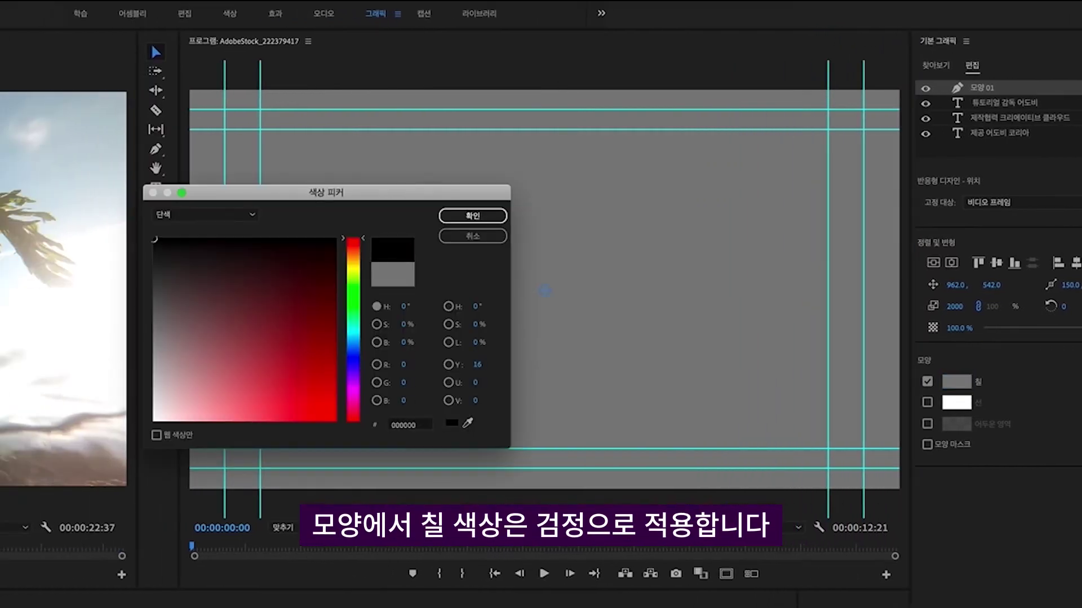
{"action": "key", "text": "Return"}
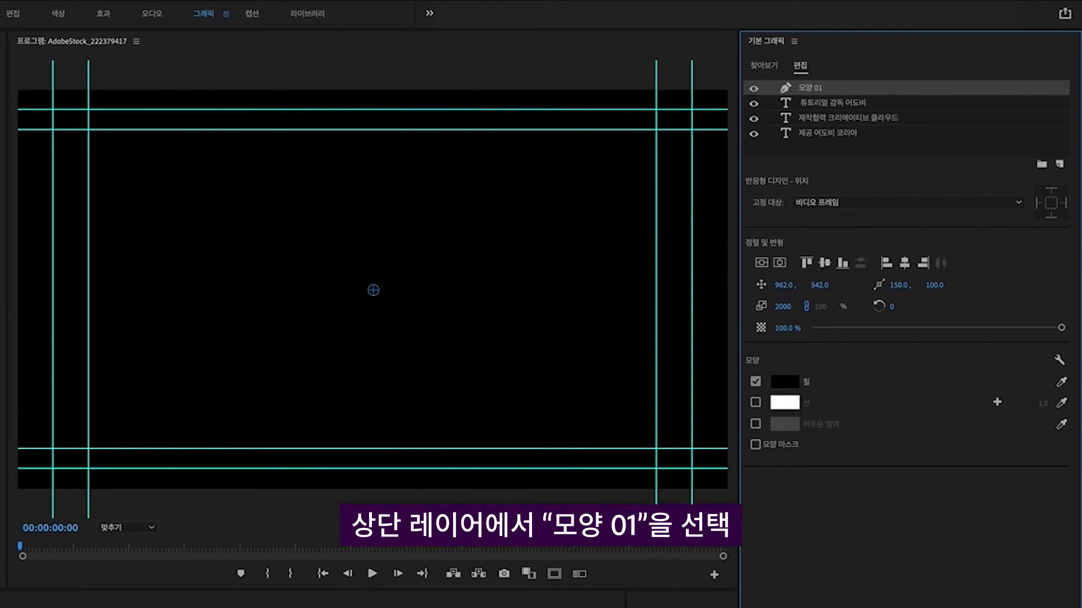
Step: Move Shape 01 below the credit text layers and lower its opacity to about 44%
{"action": "left_click_drag", "start_coordinate": [809, 88], "coordinate": [810, 137]}
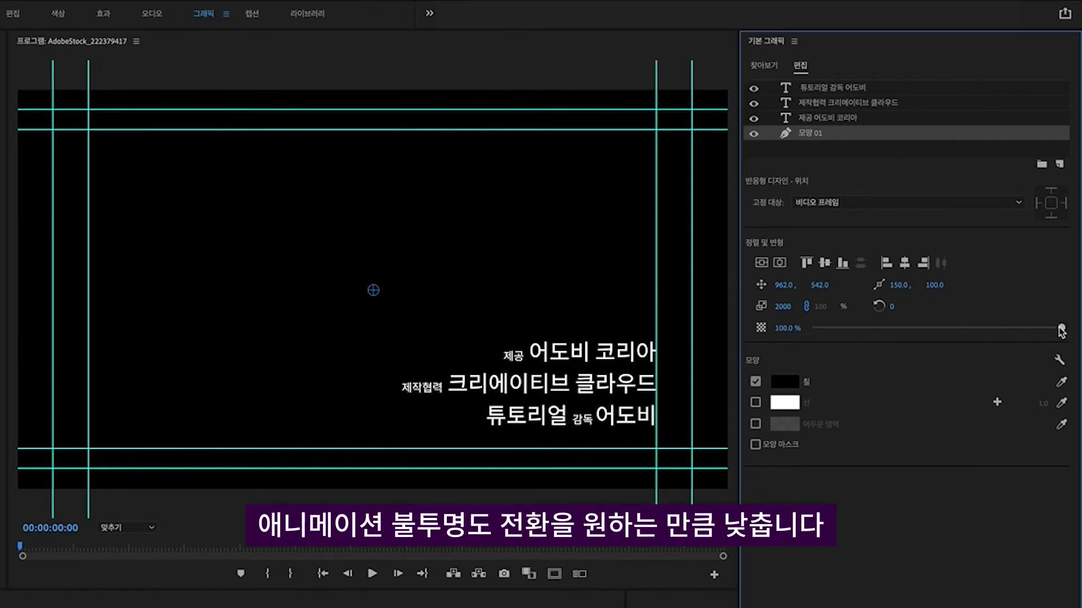
{"action": "mouse_move", "coordinate": [1061, 328]}
{"action": "left_mouse_down"}
{"action": "mouse_move", "coordinate": [921, 328]}
{"action": "mouse_move", "coordinate": [936, 335]}
{"action": "left_mouse_up"}
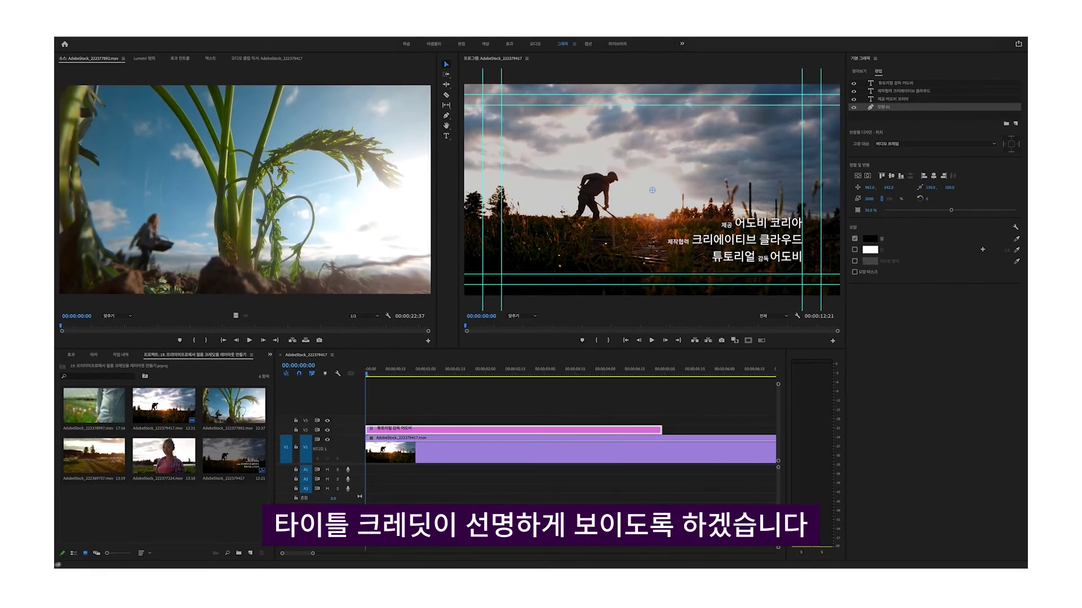
Step: Enable opacity keyframing on the credit graphic with a 100% keyframe at 00:00:00:29
{"action": "left_click", "coordinate": [448, 432]}
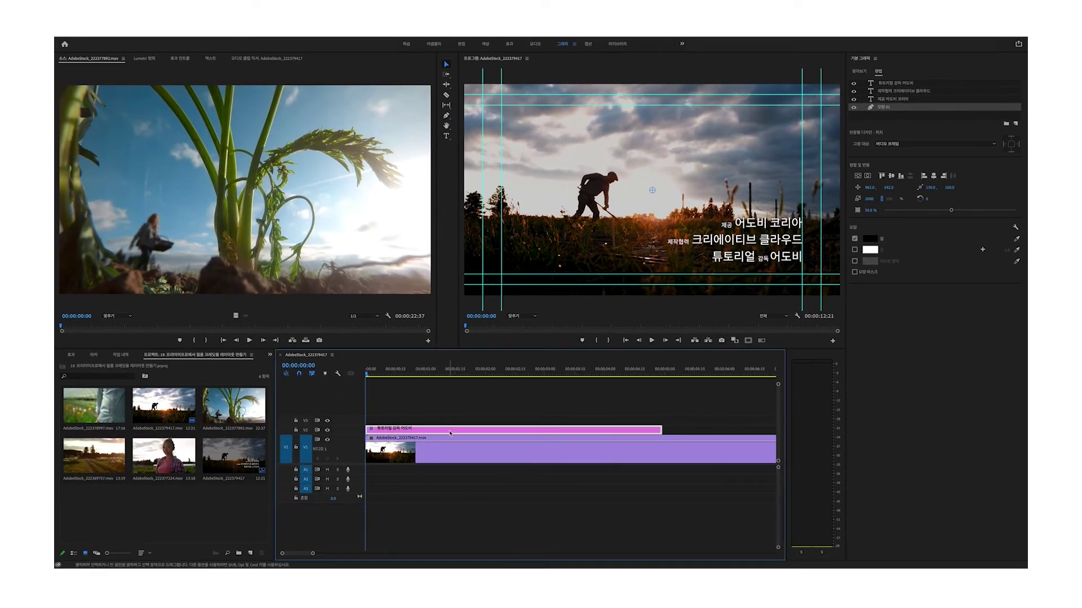
{"action": "left_click", "coordinate": [180, 59]}
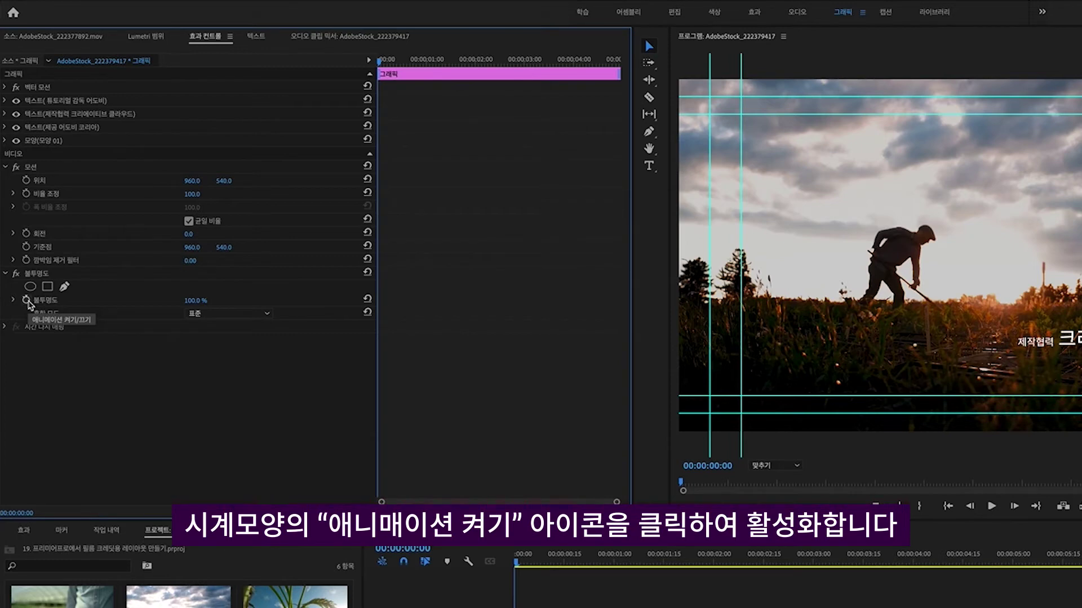
{"action": "left_click", "coordinate": [27, 301]}
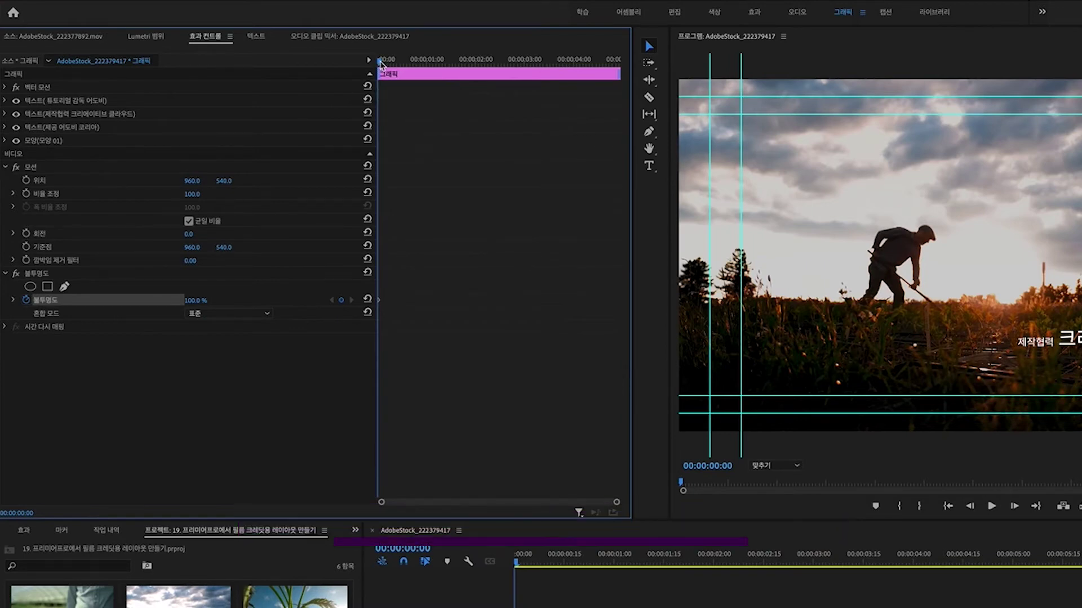
{"action": "left_click_drag", "start_coordinate": [384, 62], "coordinate": [425, 72]}
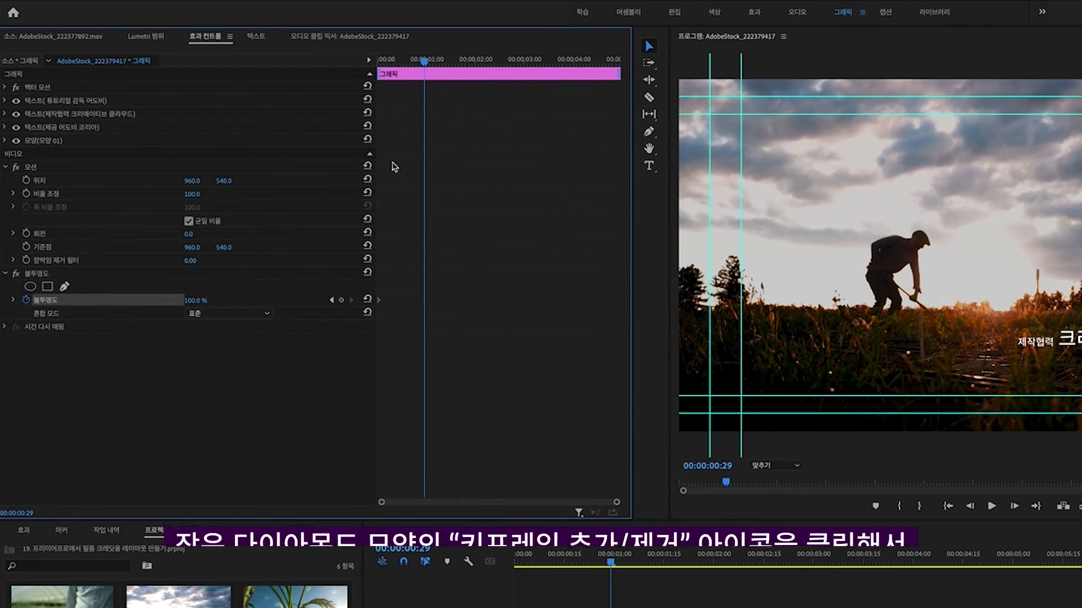
{"action": "left_click", "coordinate": [342, 301]}
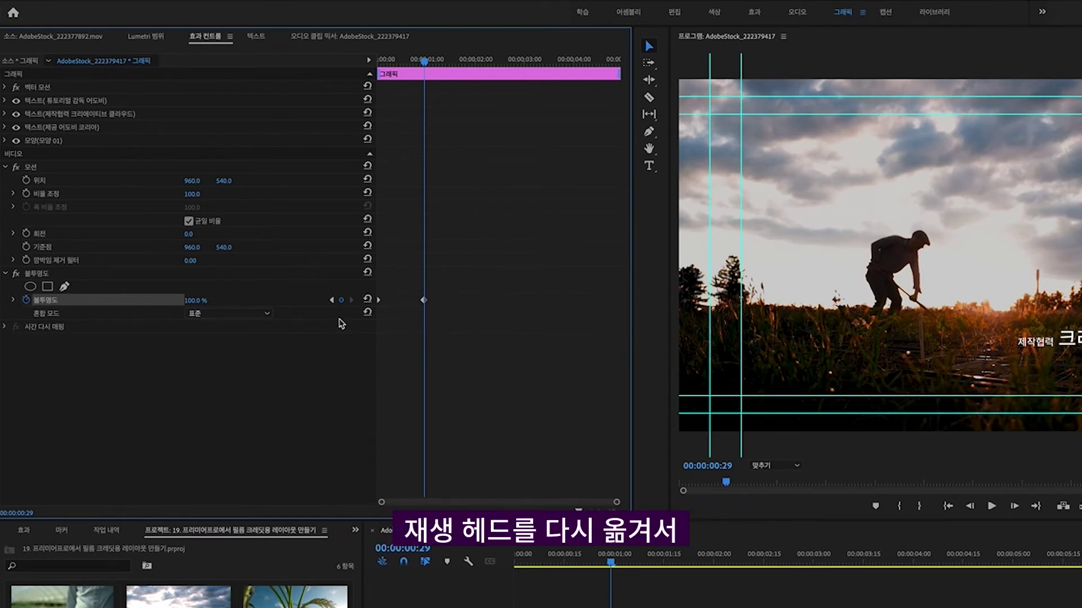
Step: Set the graphic's opacity to 0% at 00:00:00:00
{"action": "left_click", "coordinate": [418, 62]}
{"action": "left_click_drag", "start_coordinate": [417, 64], "coordinate": [356, 74]}
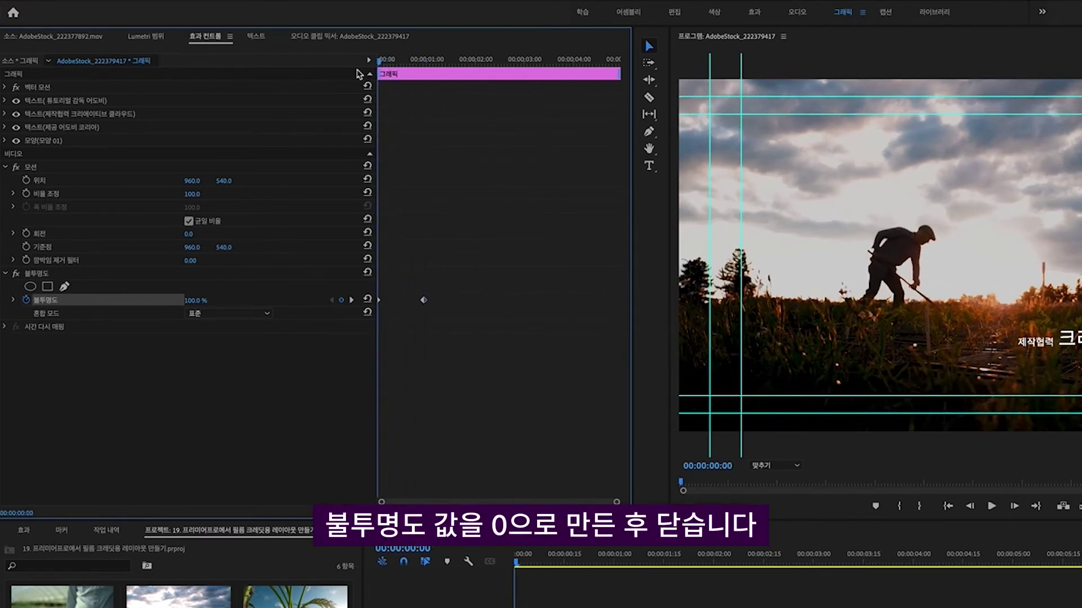
{"action": "left_click", "coordinate": [192, 301]}
{"action": "type", "text": "0"}
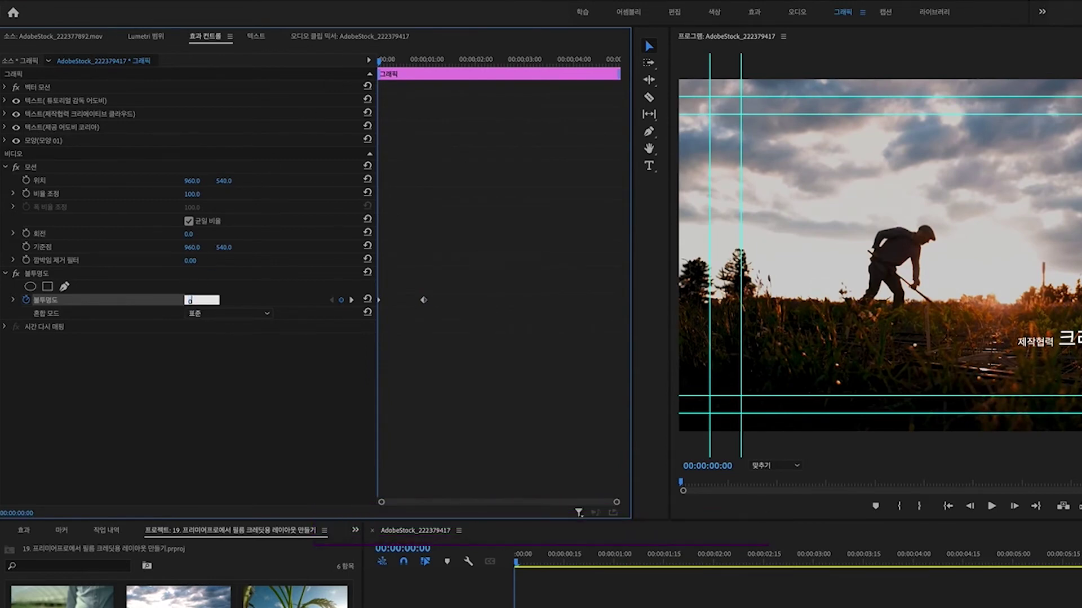
{"action": "key", "text": "Return"}
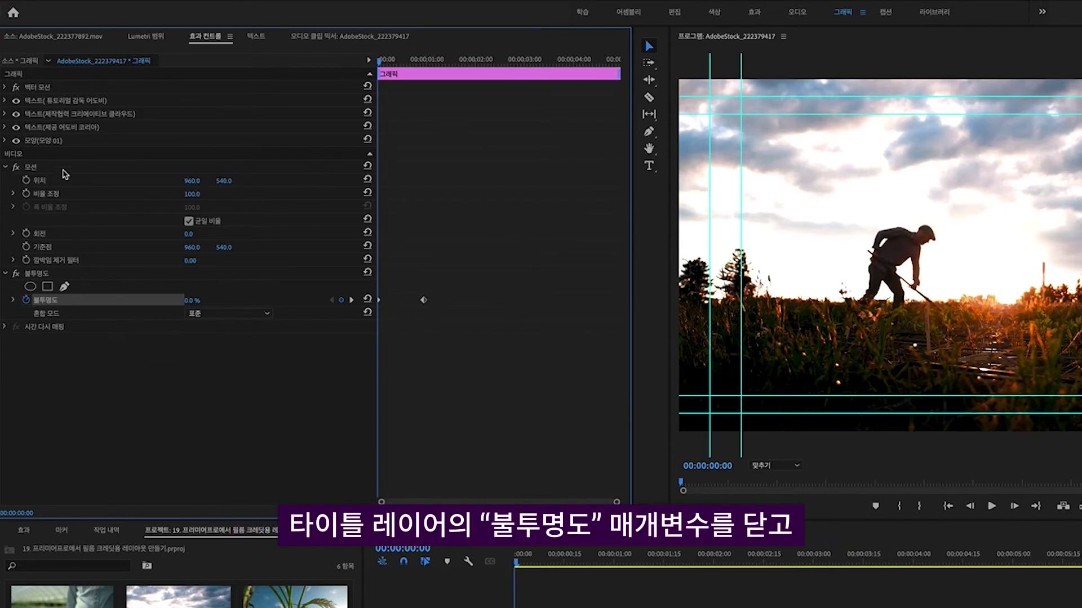
{"action": "left_click", "coordinate": [8, 274]}
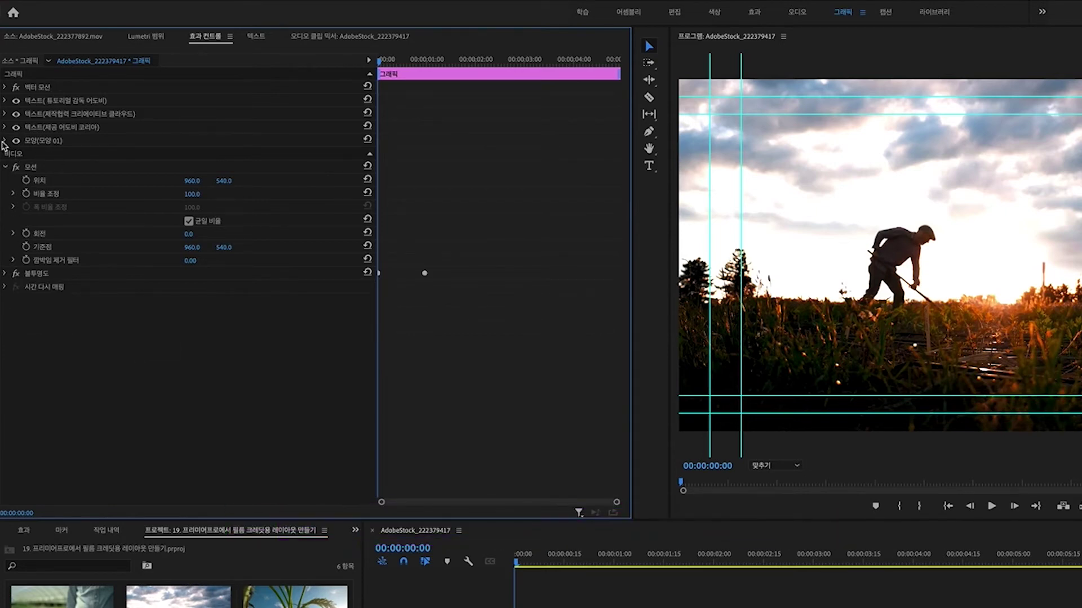
Step: Keyframe the black shape's opacity at 0% at 00:00:00:15
{"action": "left_click", "coordinate": [6, 141]}
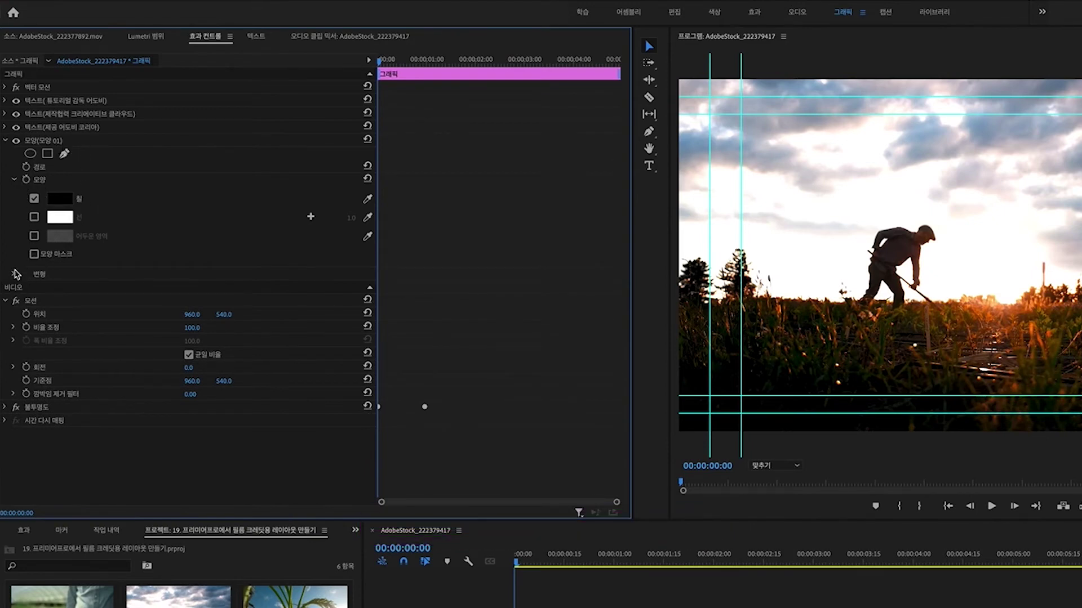
{"action": "left_click", "coordinate": [15, 274]}
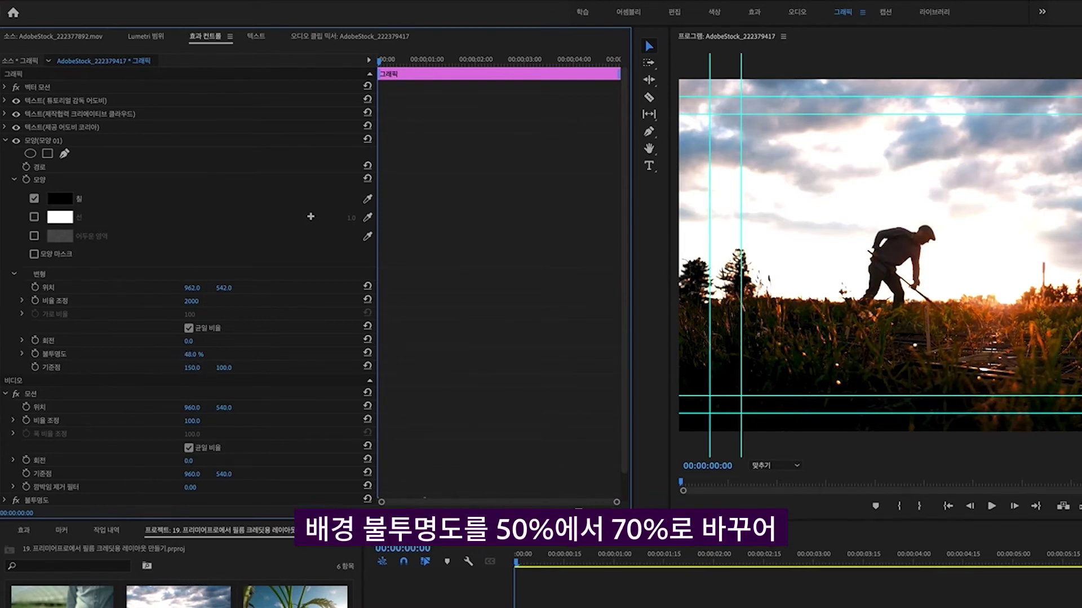
{"action": "left_click_drag", "start_coordinate": [206, 375], "coordinate": [219, 330]}
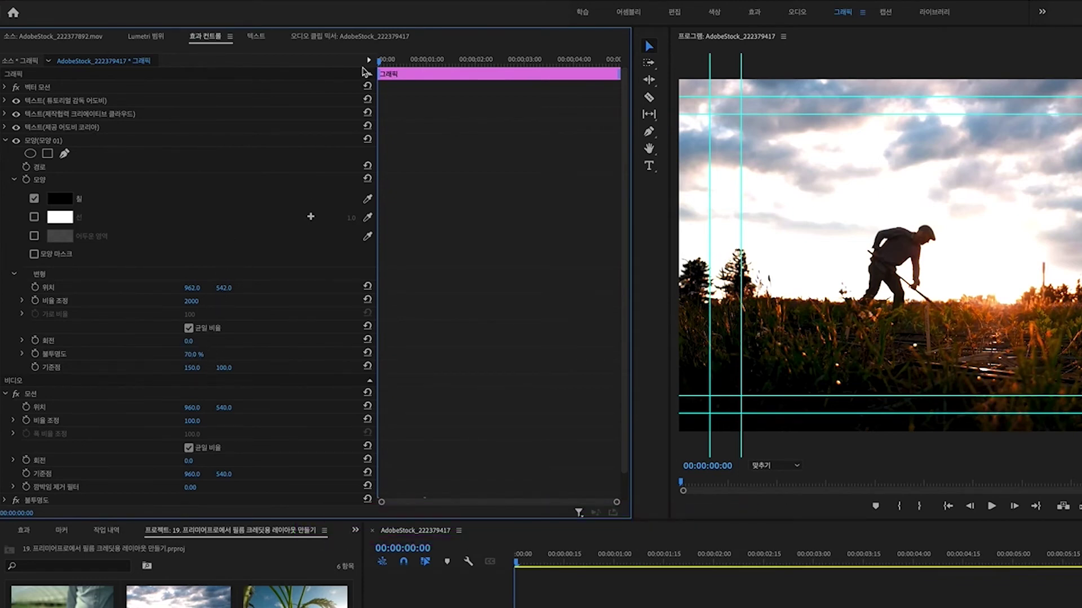
{"action": "key", "text": "shift+Right"}
{"action": "key", "text": "shift+Right"}
{"action": "key", "text": "shift+Right"}
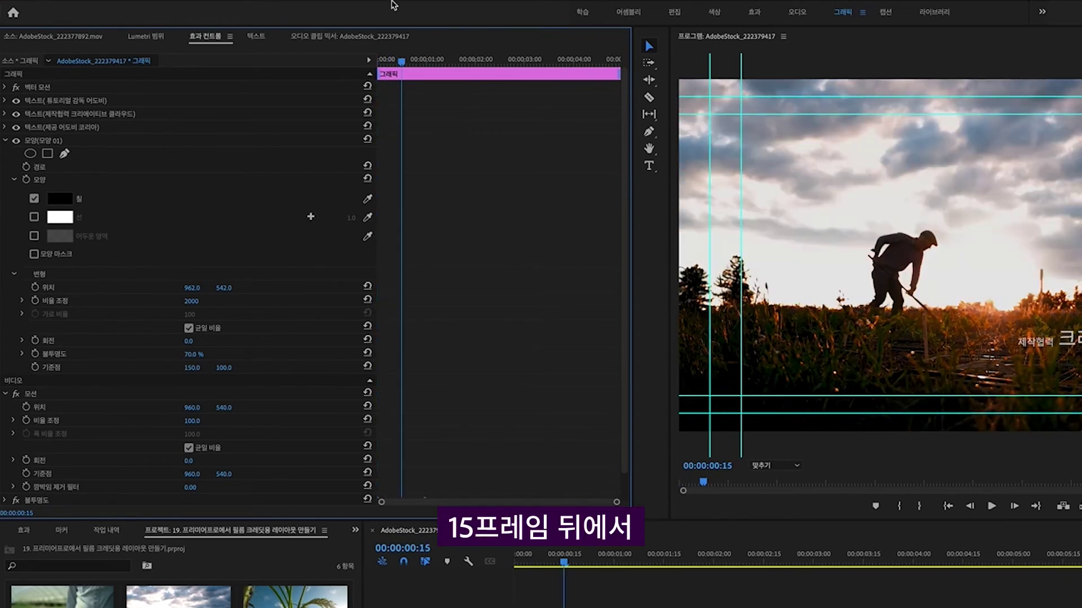
{"action": "key", "text": "shift+Left"}
{"action": "left_click", "coordinate": [35, 354]}
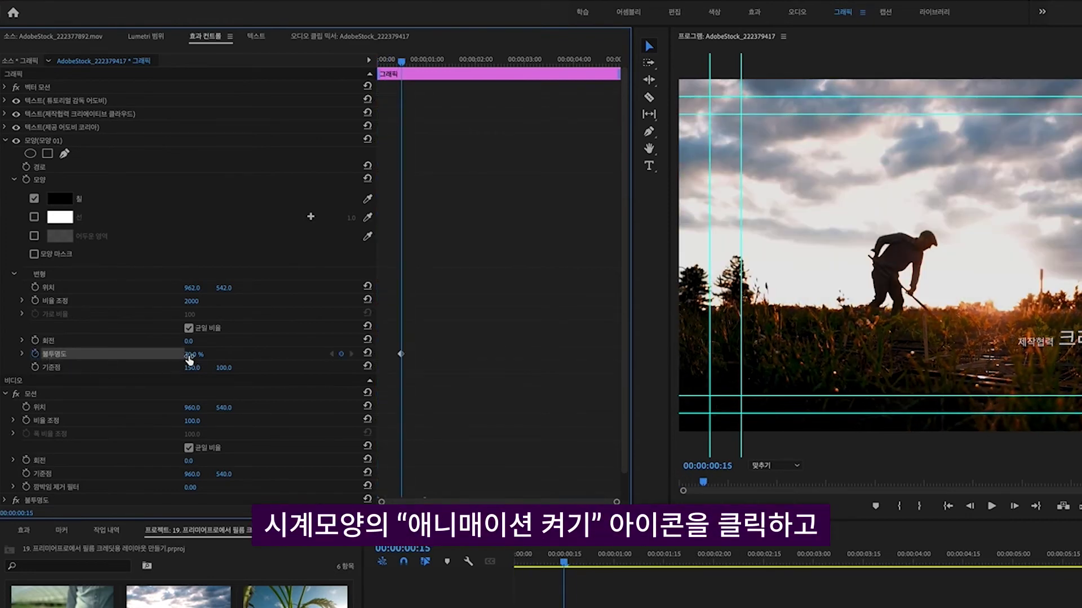
{"action": "left_click", "coordinate": [192, 355]}
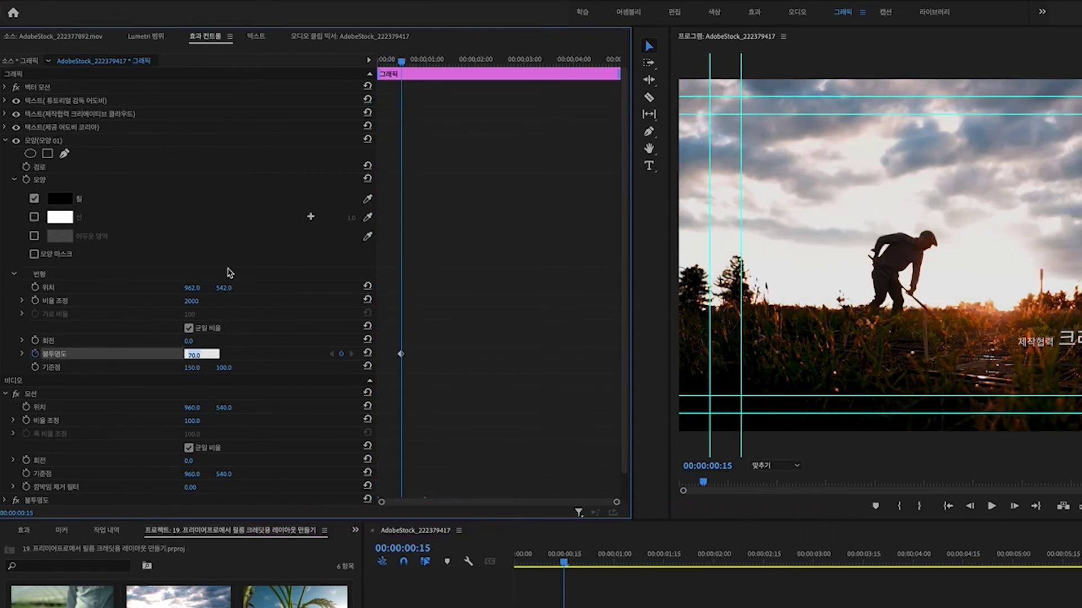
{"action": "type", "text": "0"}
{"action": "key", "text": "Return"}
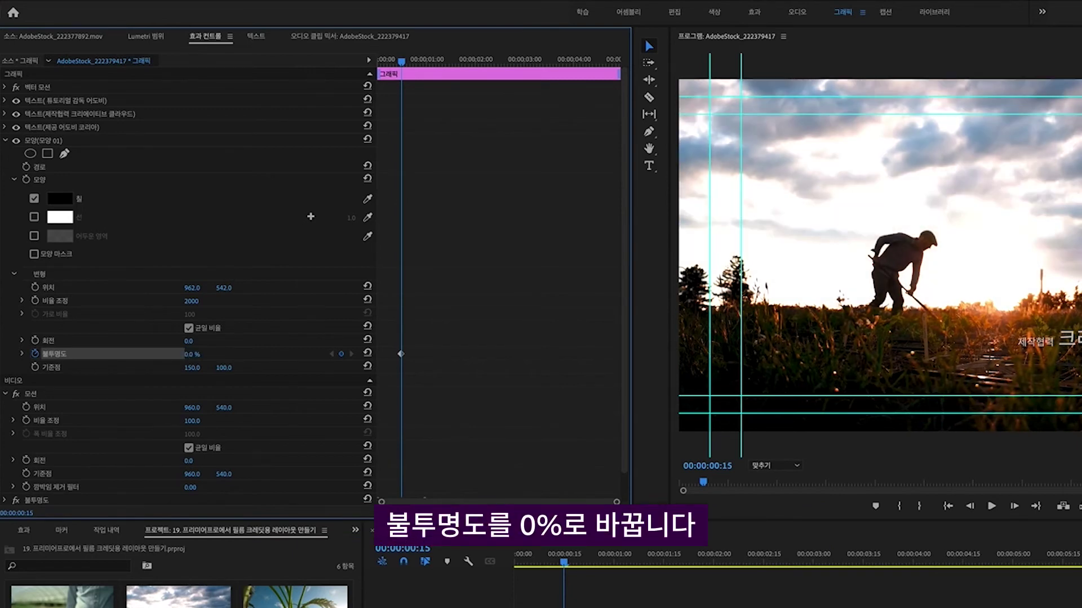
Step: Add a 70% opacity keyframe for the shape at 00:00:02:00
{"action": "key", "text": "shift+Right"}
{"action": "key", "text": "shift+Right"}
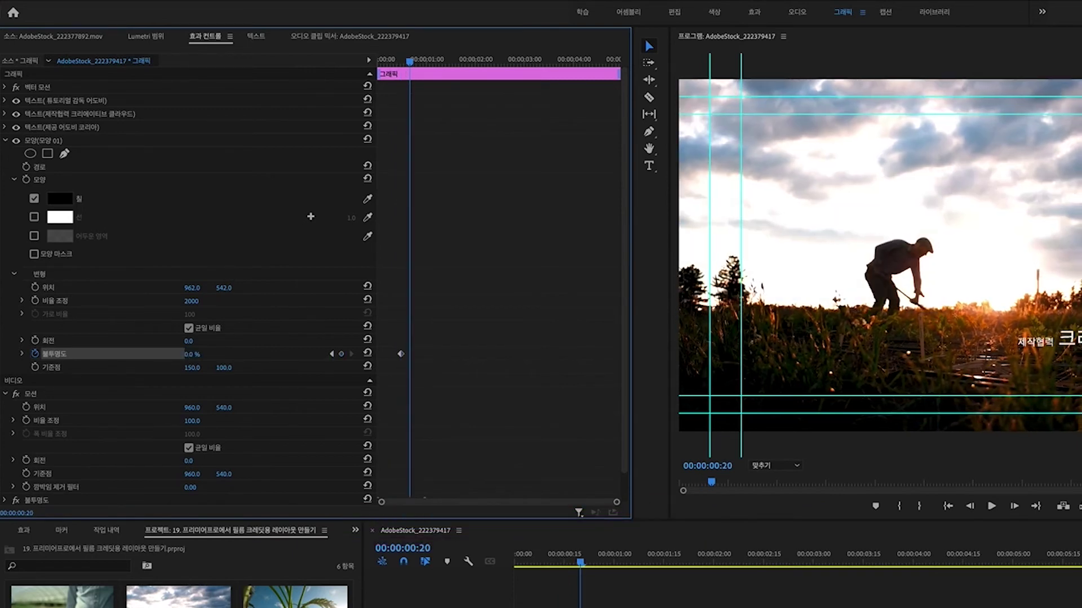
{"action": "key", "text": "shift+Right"}
{"action": "key", "text": "shift+Right"}
{"action": "key", "text": "shift+Right"}
{"action": "key", "text": "shift+Right"}
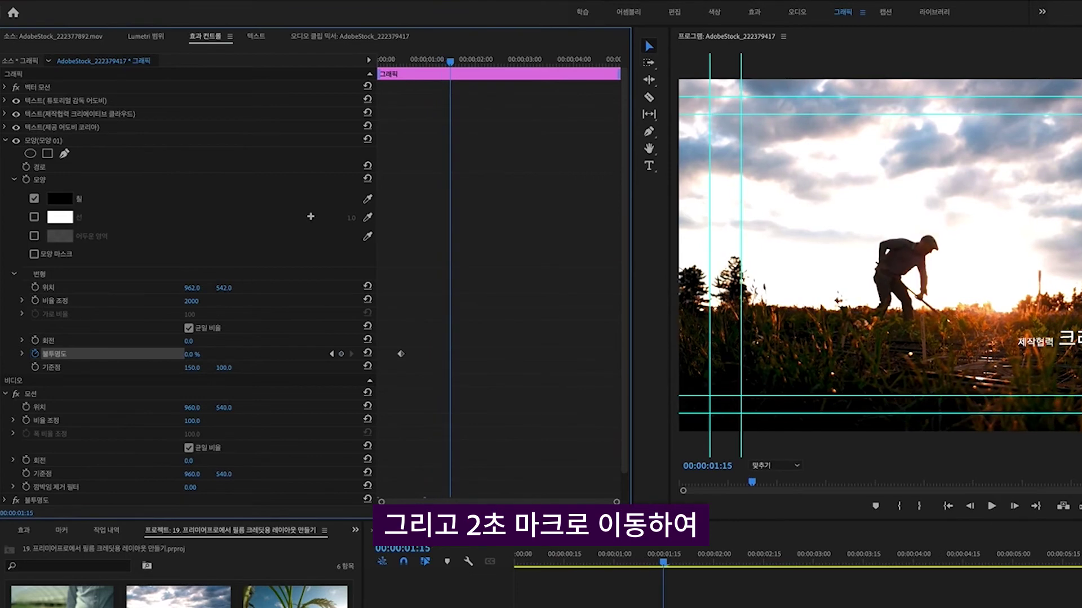
{"action": "key", "text": "shift+Right"}
{"action": "key", "text": "shift+Right"}
{"action": "key", "text": "shift+Right"}
{"action": "key", "text": "shift+Left"}
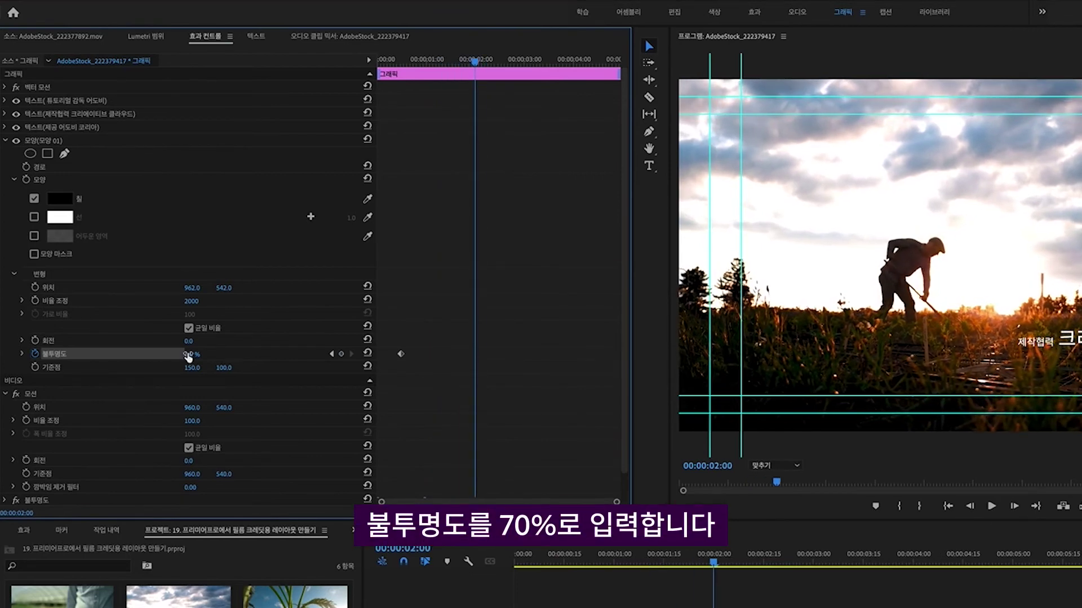
{"action": "type", "text": "70"}
{"action": "key", "text": "Return"}
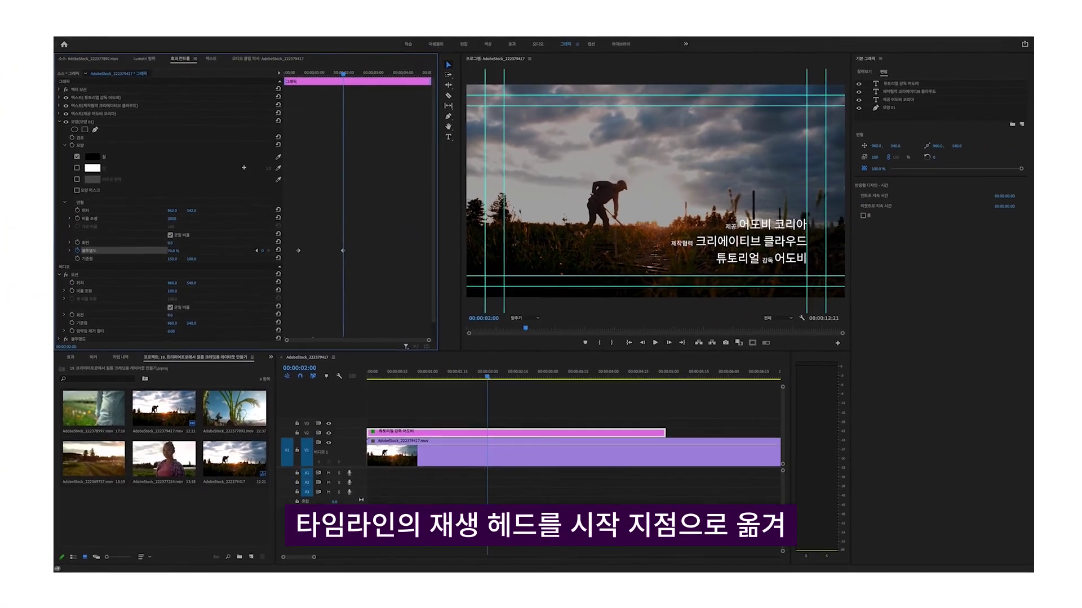
{"action": "key", "text": "Home"}
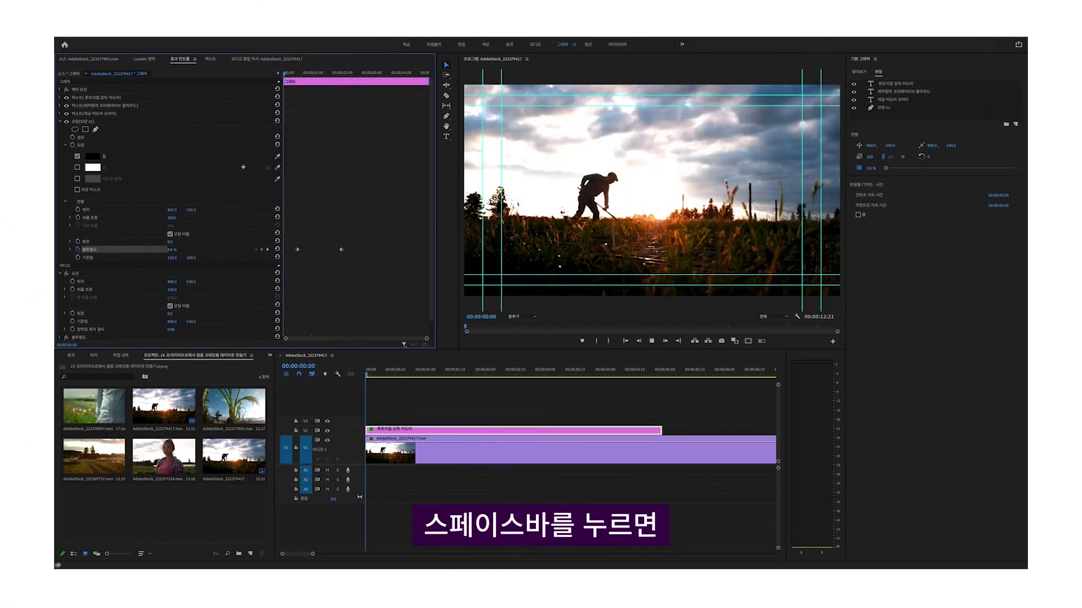
{"action": "key", "text": "space"}
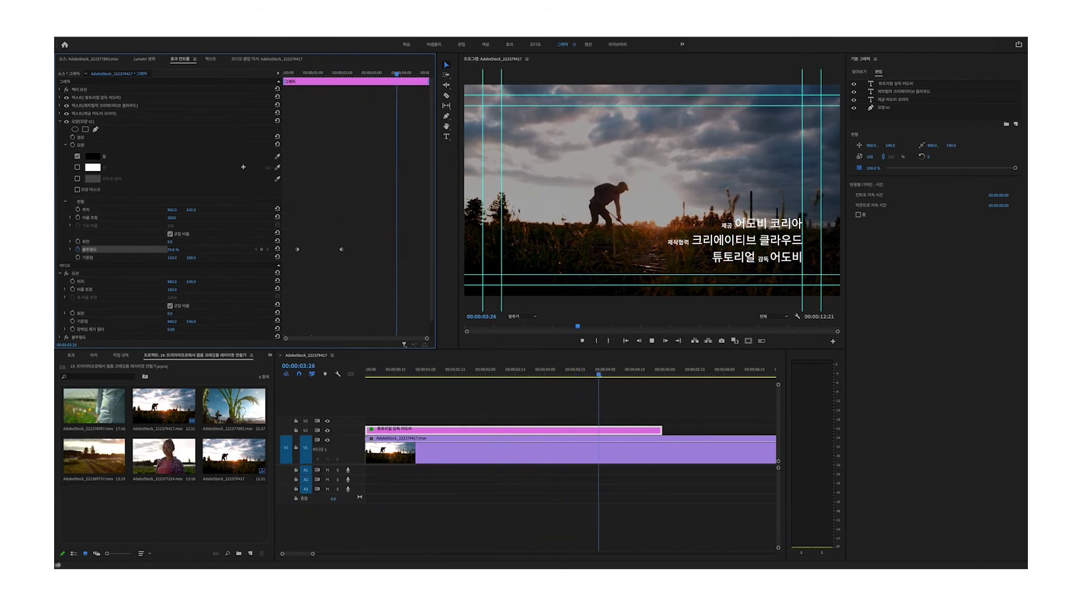
{"action": "key", "text": "space"}
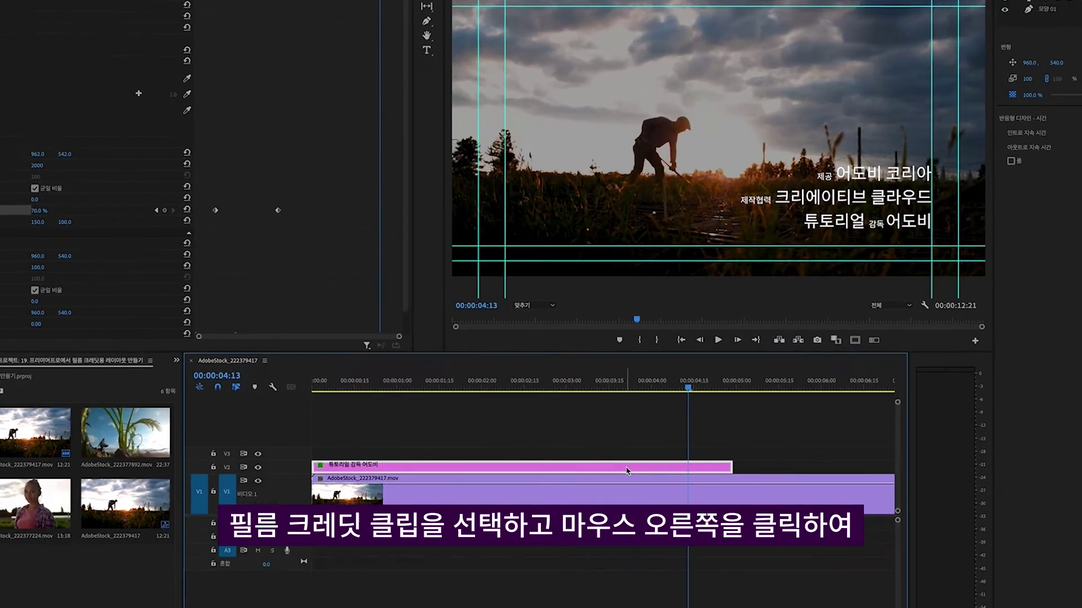
Step: Export the graphic clip as motion graphics template '고정 필름 크레딧' to Local Templates Folder, with compatibility warnings on
{"action": "right_click", "coordinate": [591, 433]}
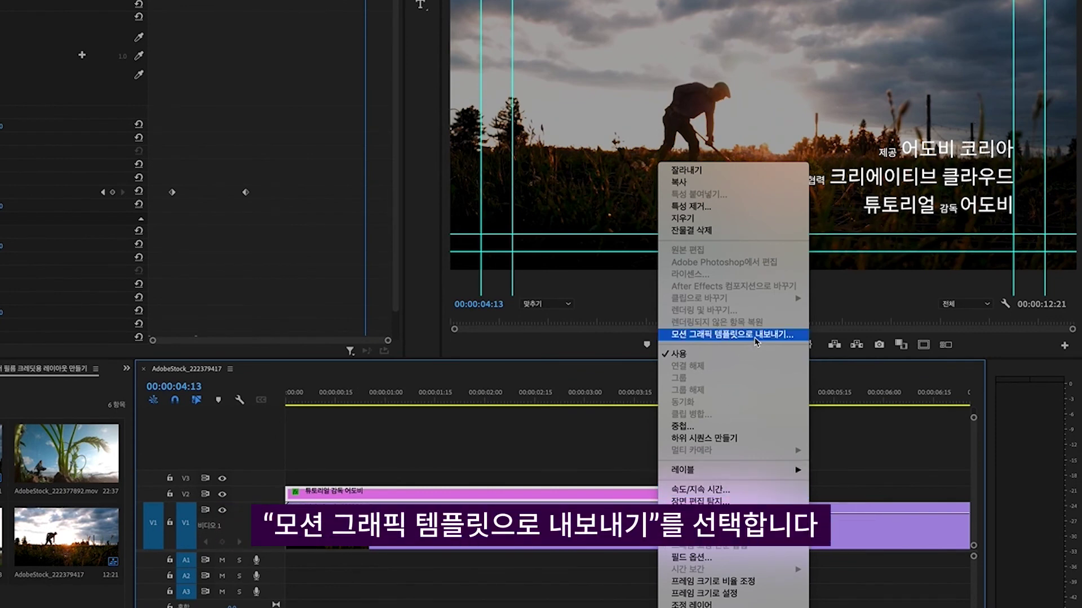
{"action": "left_click", "coordinate": [755, 339]}
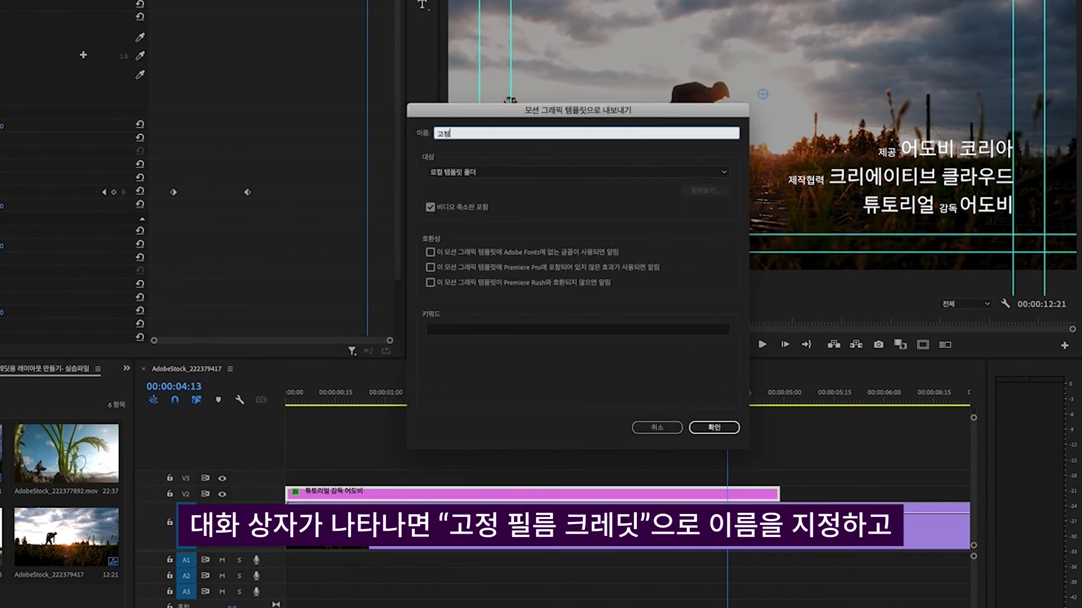
{"action": "type", "text": " 필름 크레딧"}
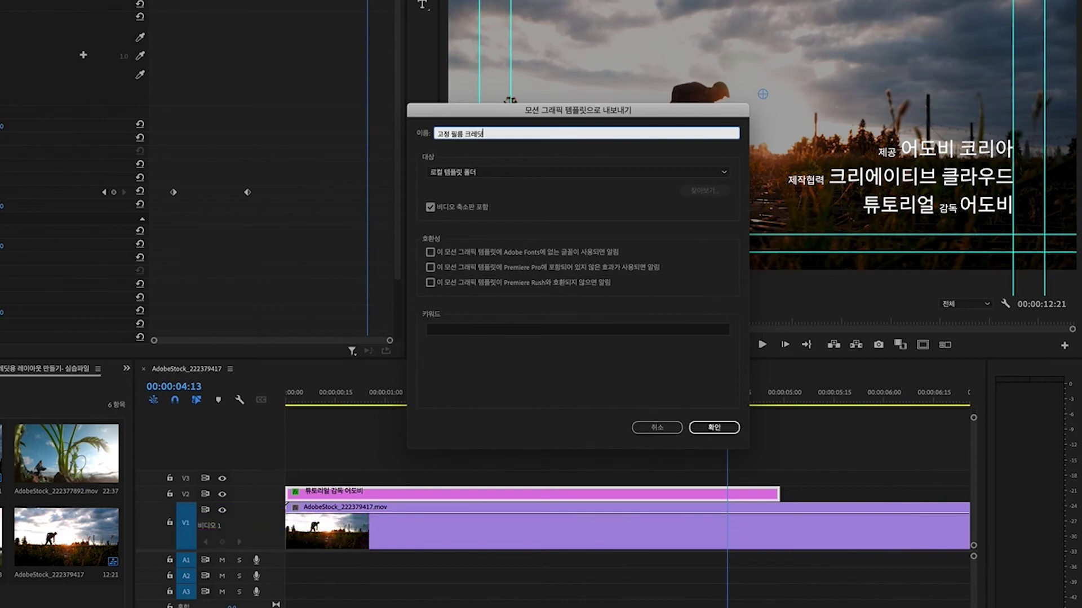
{"action": "left_click", "coordinate": [707, 175]}
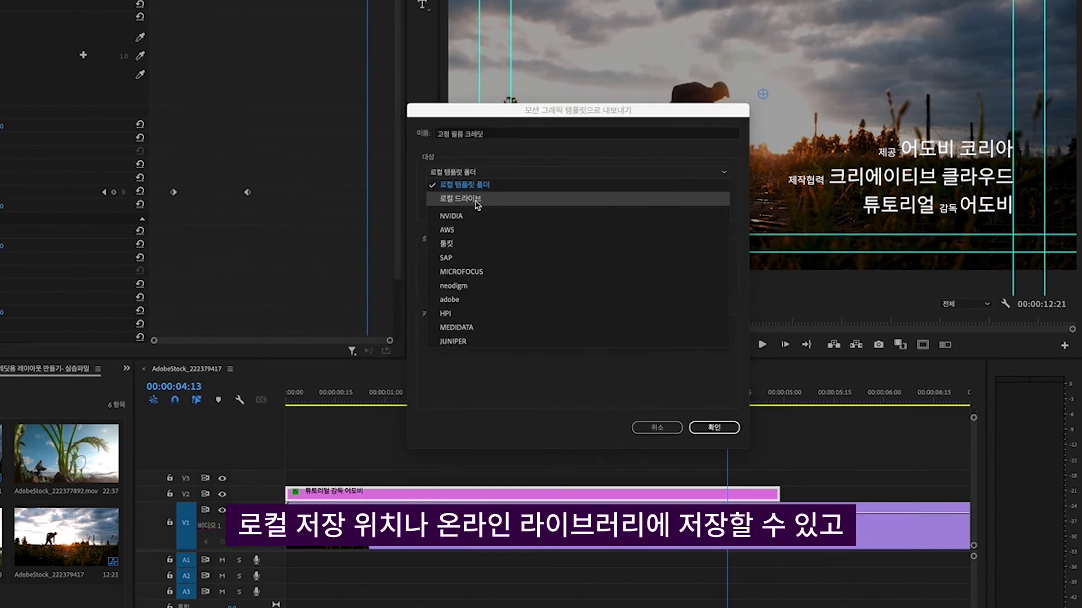
{"action": "left_click", "coordinate": [521, 183]}
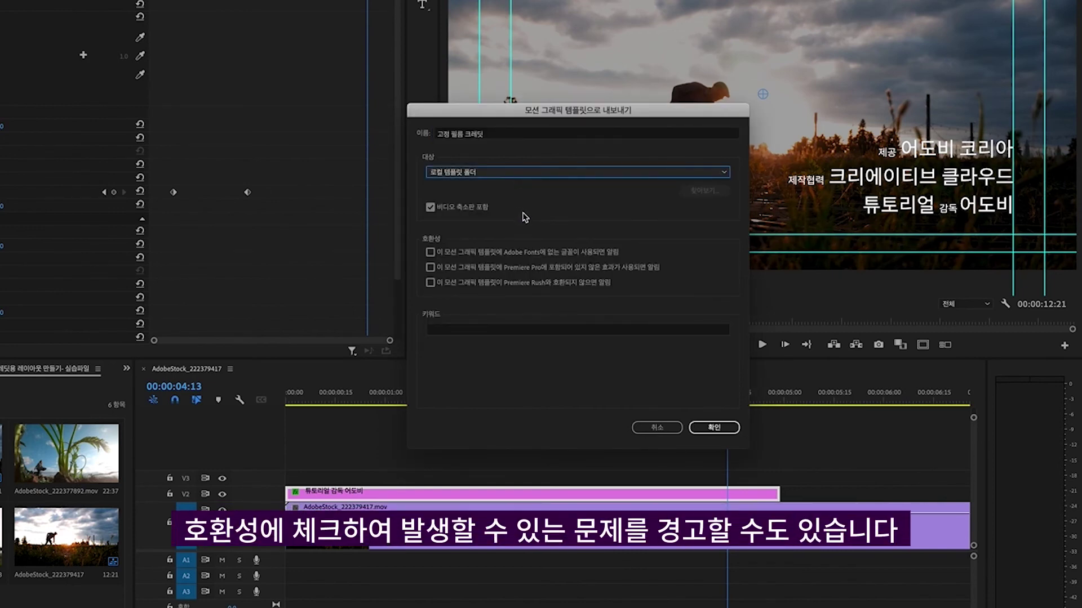
{"action": "left_click", "coordinate": [430, 252]}
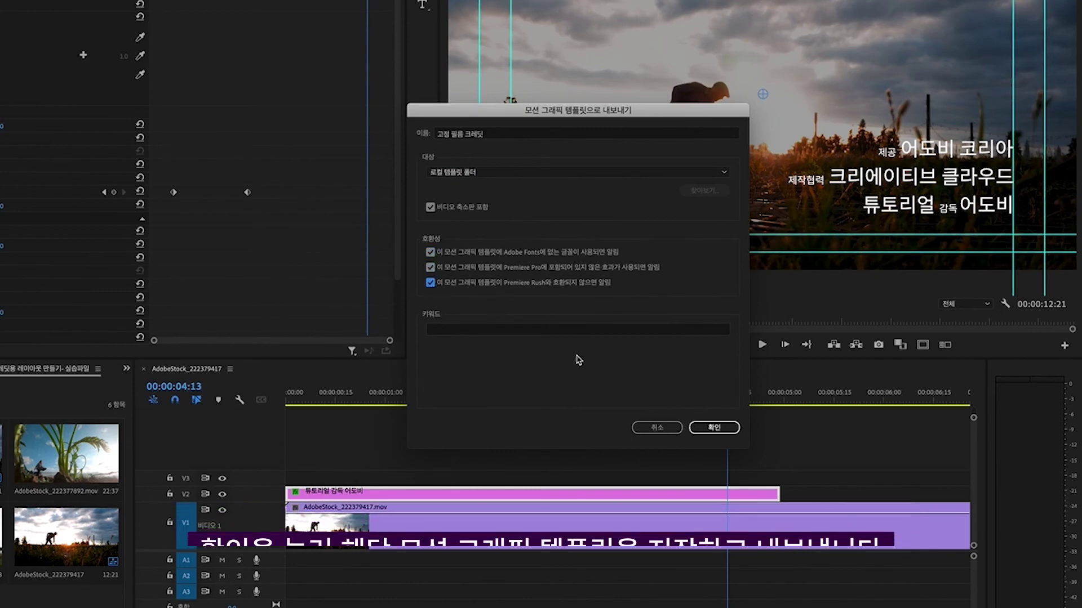
{"action": "left_click", "coordinate": [714, 428]}
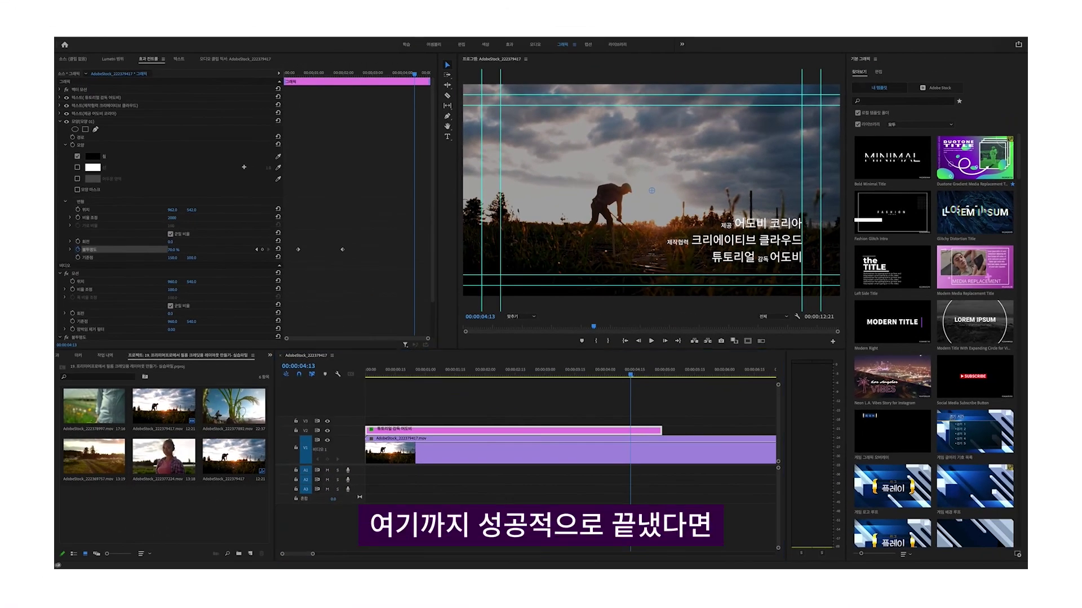
Step: Hide Libraries in the template browser and search local templates for '크레딧'
{"action": "left_click", "coordinate": [872, 124]}
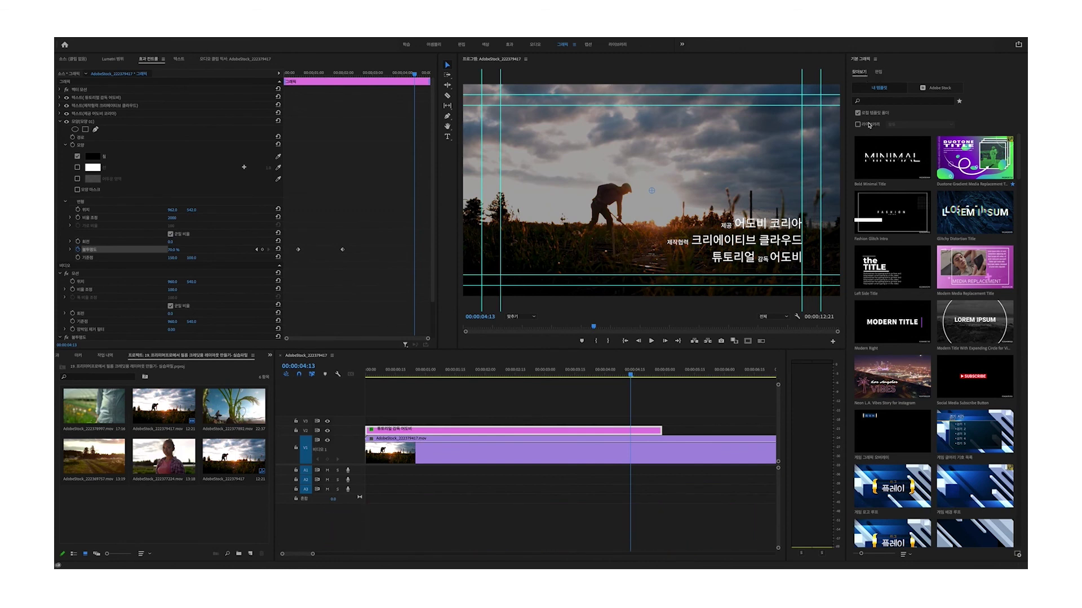
{"action": "left_click", "coordinate": [908, 101]}
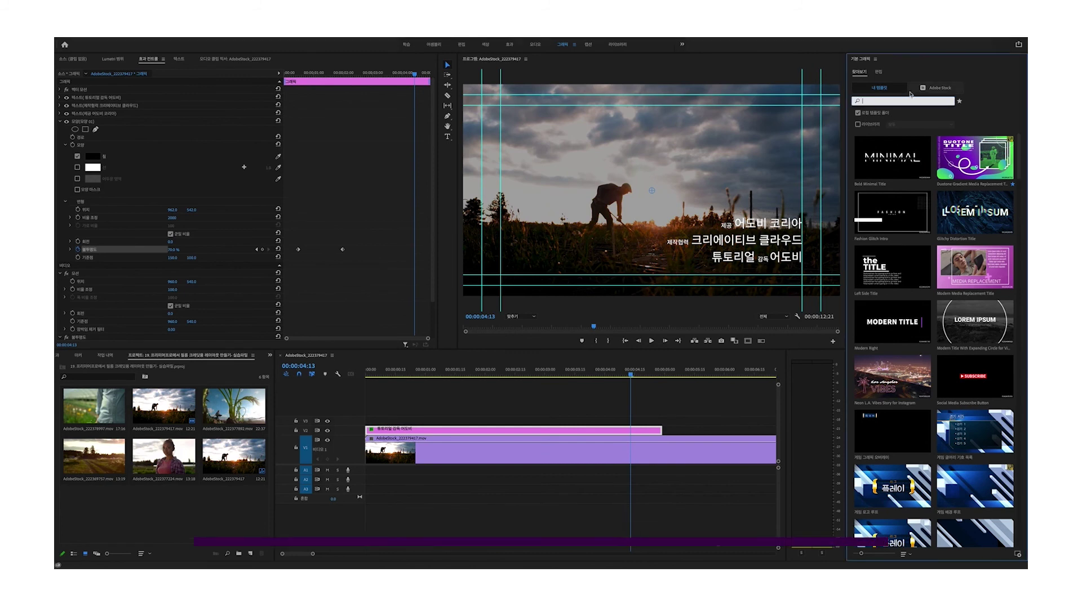
{"action": "type", "text": "크레딧"}
{"action": "key", "text": "Return"}
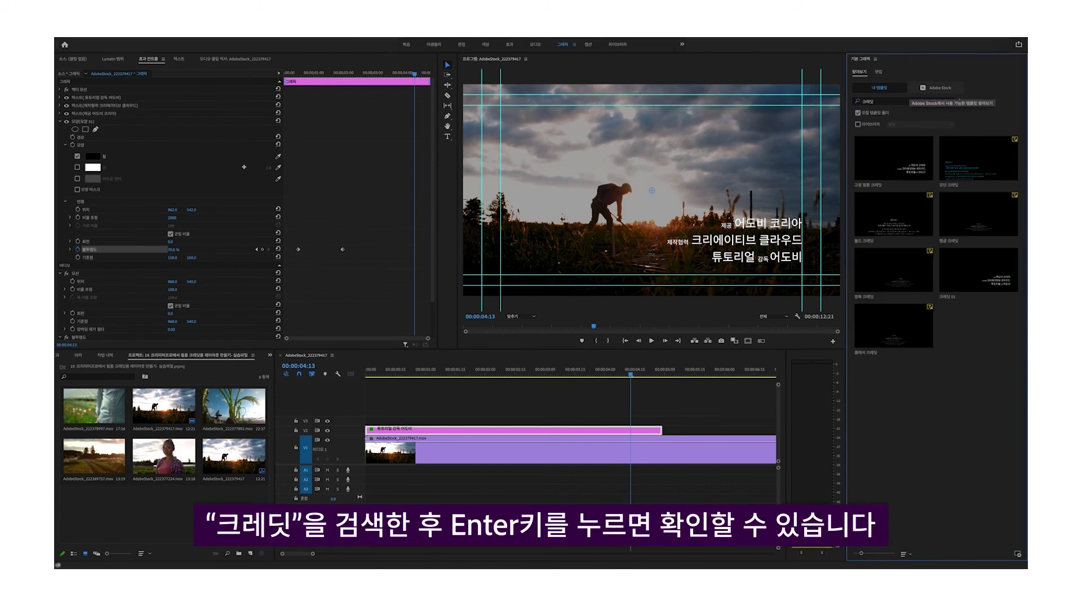